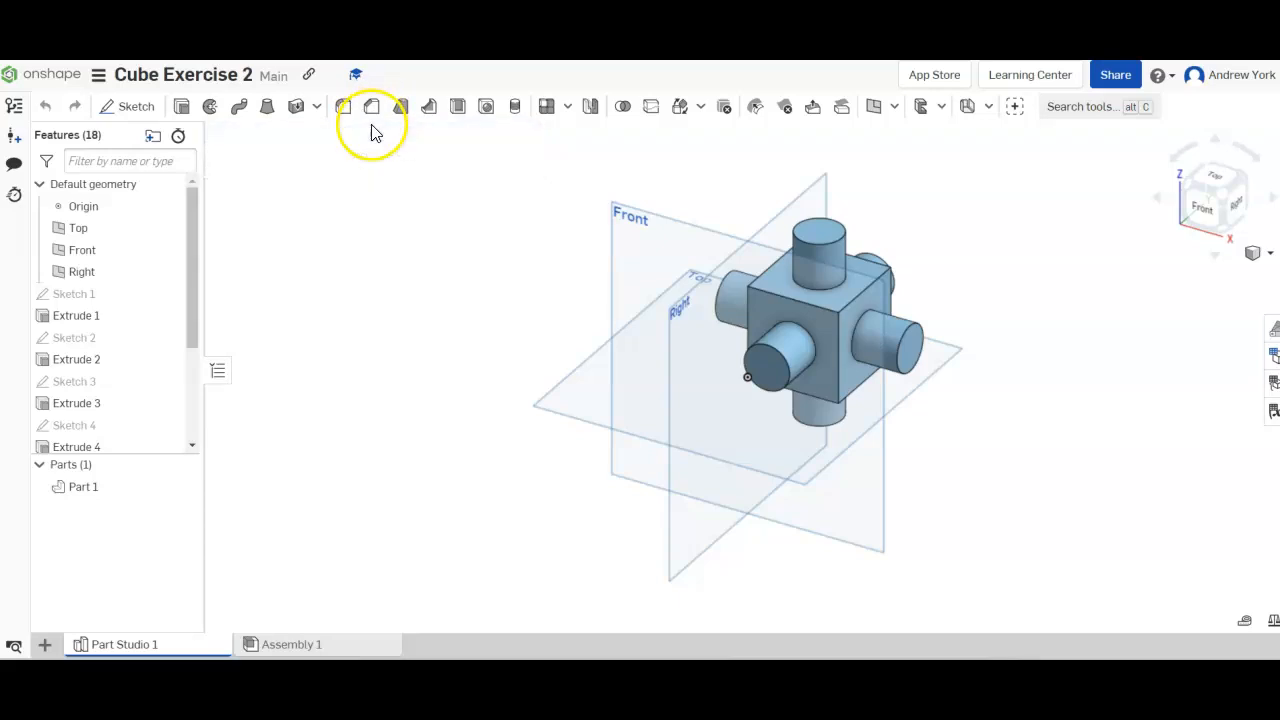
Start an equal-distance chamfer on the cube's four top edges and its two front vertical edges
click(371, 108)
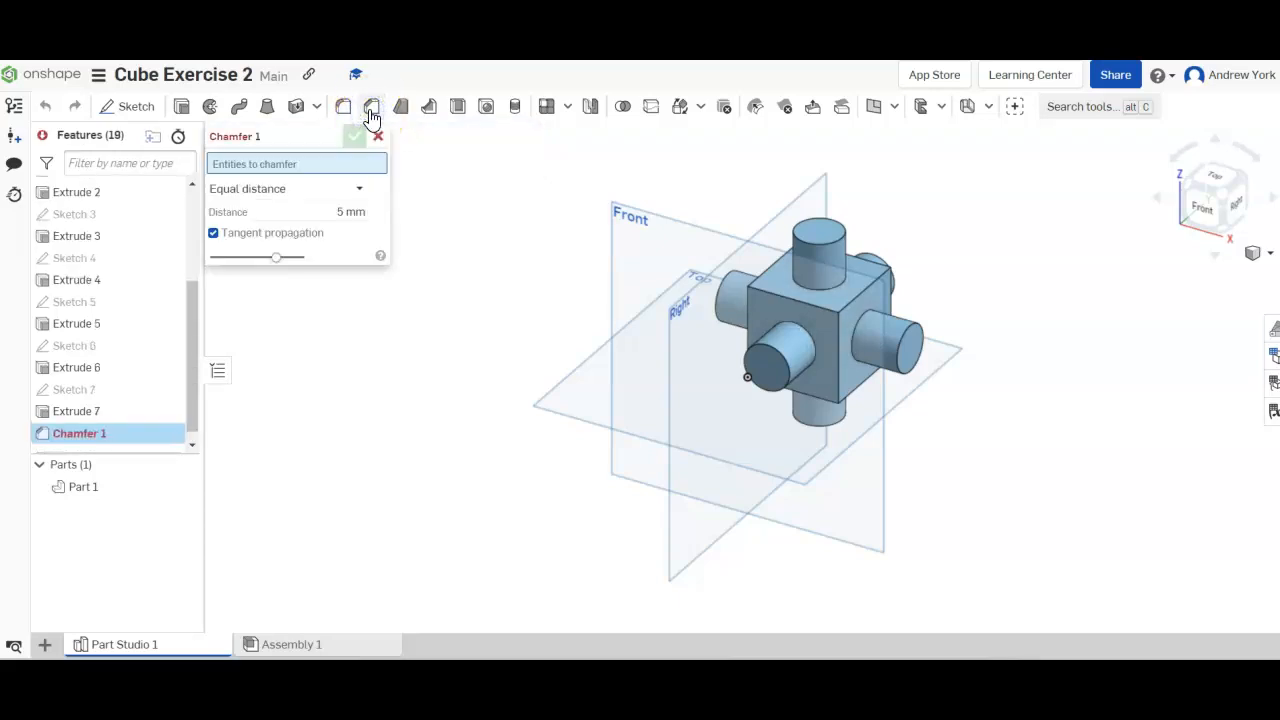
click(779, 298)
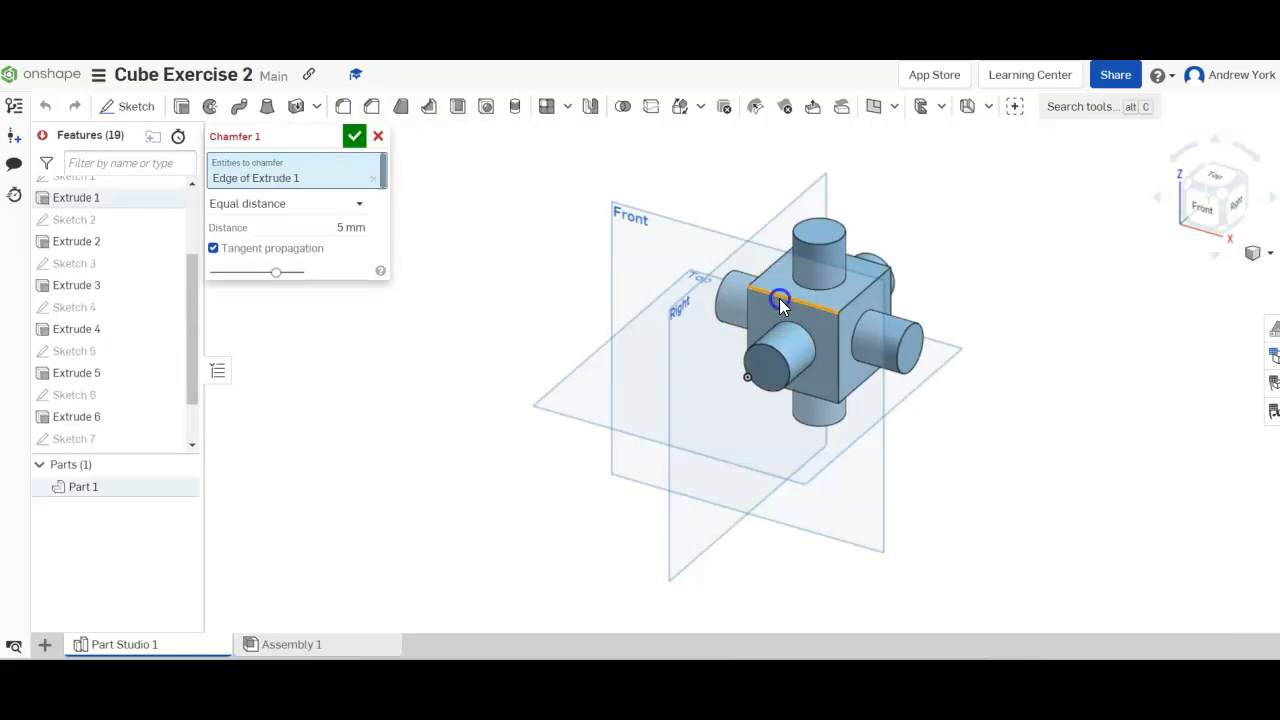
click(859, 301)
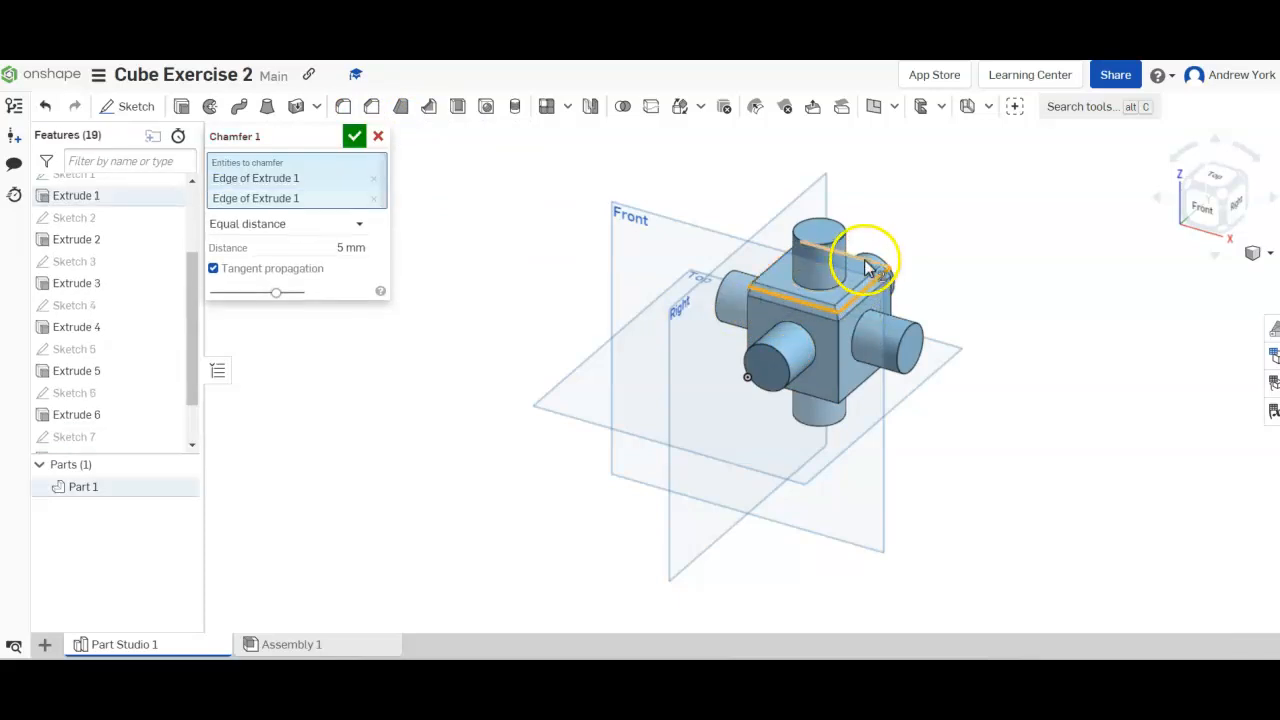
click(866, 262)
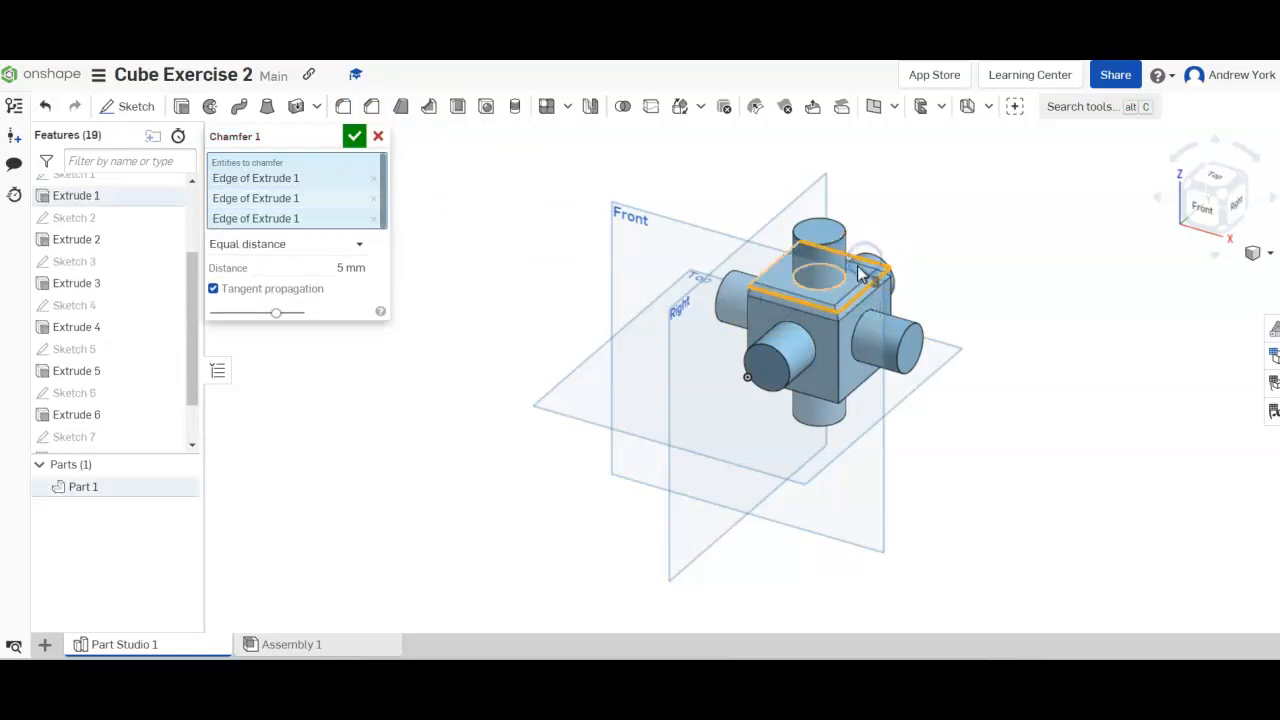
click(772, 272)
click(820, 350)
click(751, 323)
click(800, 391)
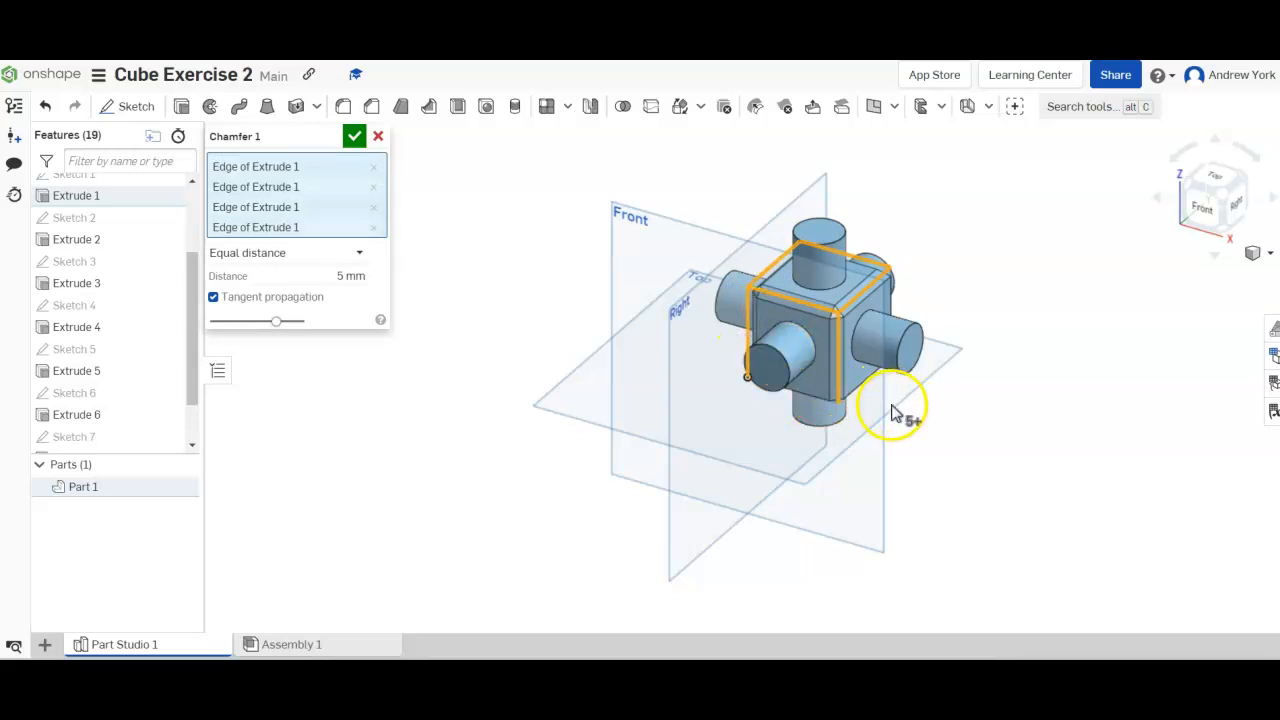
Add the right face's bottom and rear vertical edges and the cube's bottom rear edge to the chamfer
right_drag(899, 416, 843, 371)
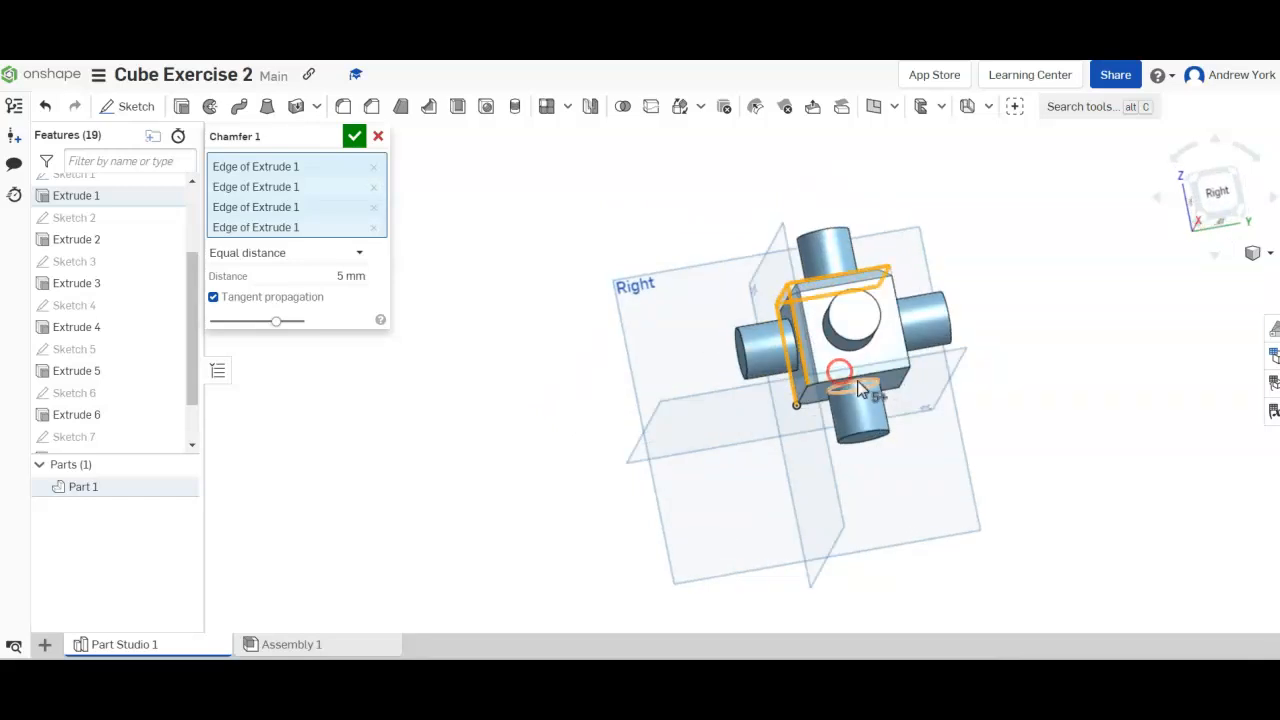
click(855, 378)
click(901, 322)
click(910, 387)
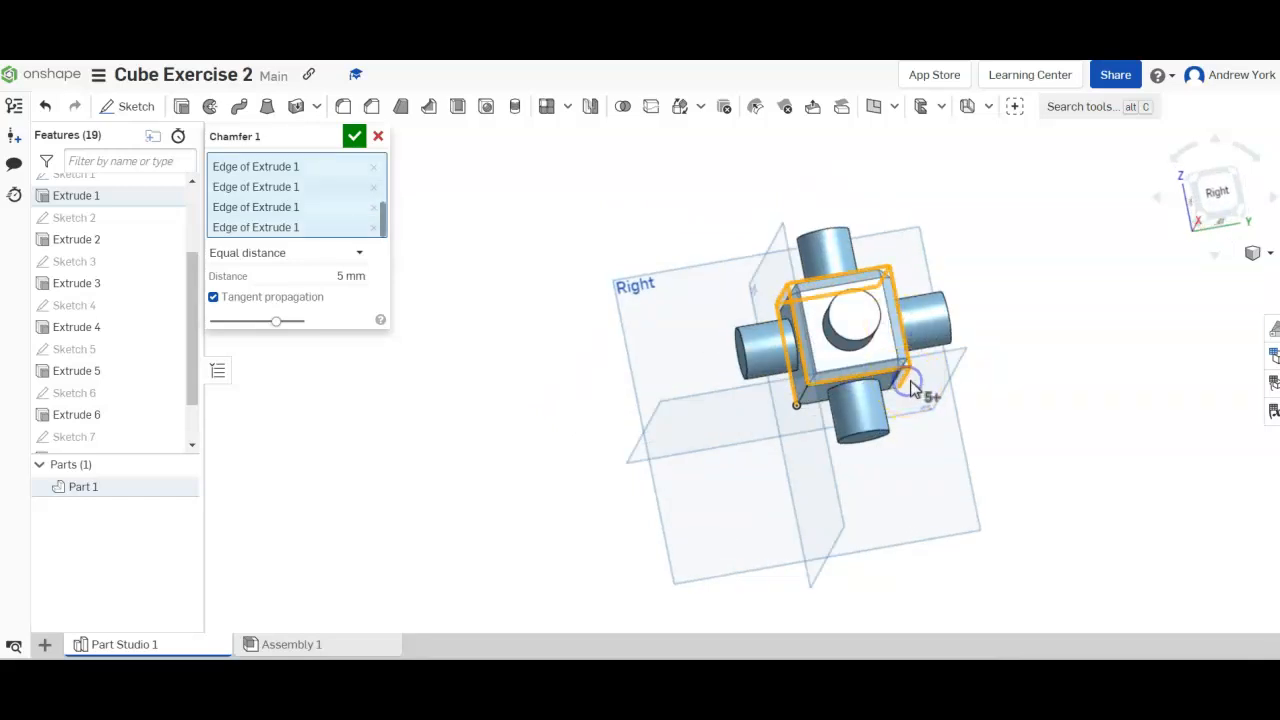
Add the cube's remaining bottom edges and left rear vertical edge to the chamfer, then inspect the selection from several angles
right_drag(912, 390, 850, 278)
click(853, 378)
click(835, 412)
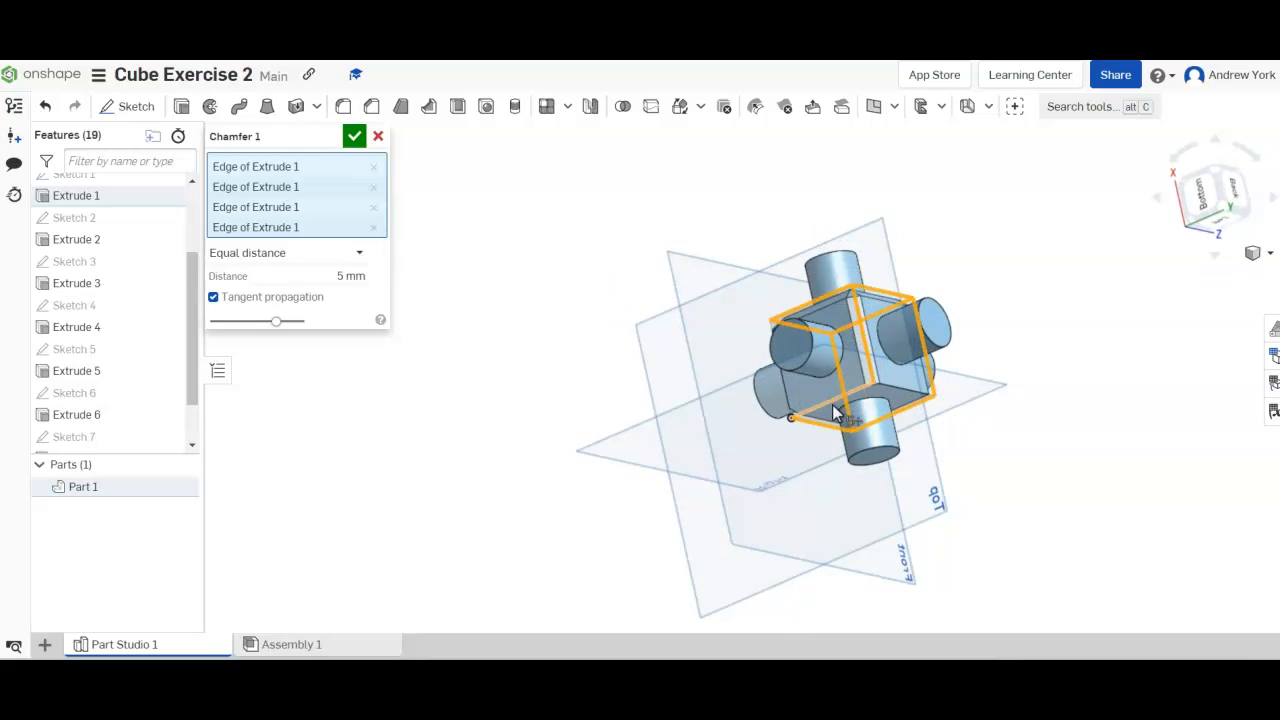
click(835, 412)
right_drag(828, 408, 866, 392)
click(772, 400)
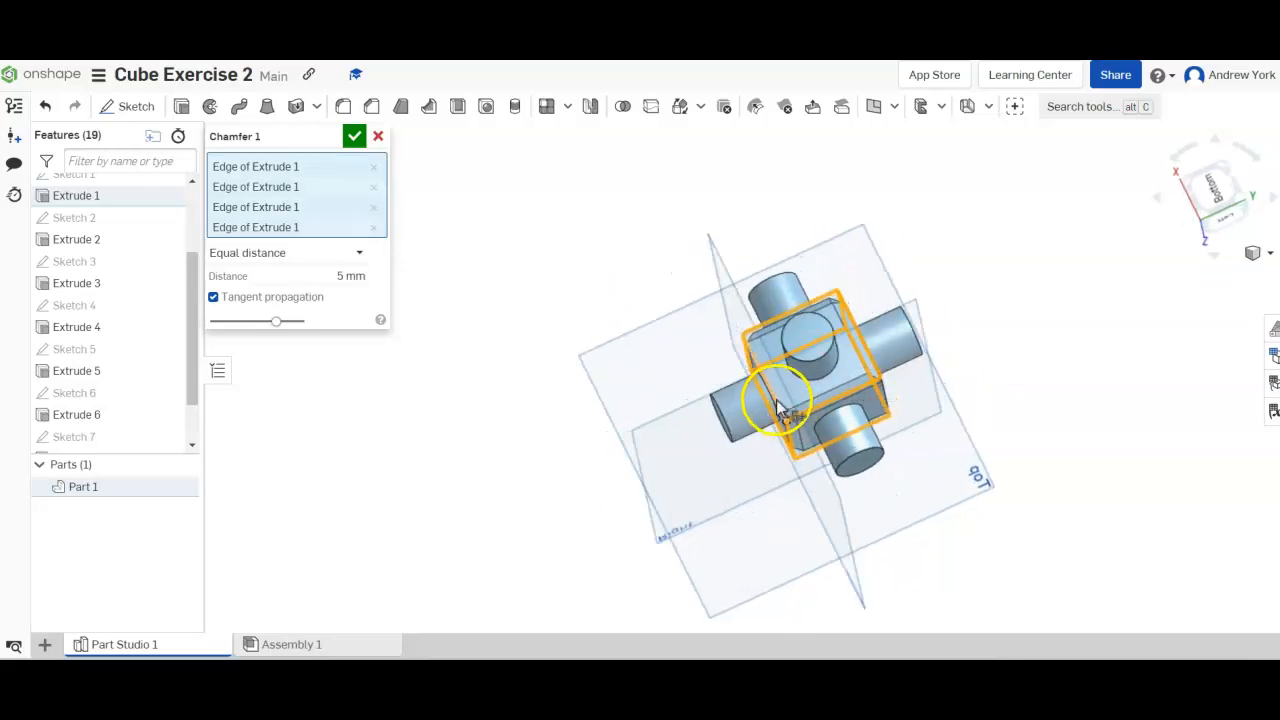
click(768, 396)
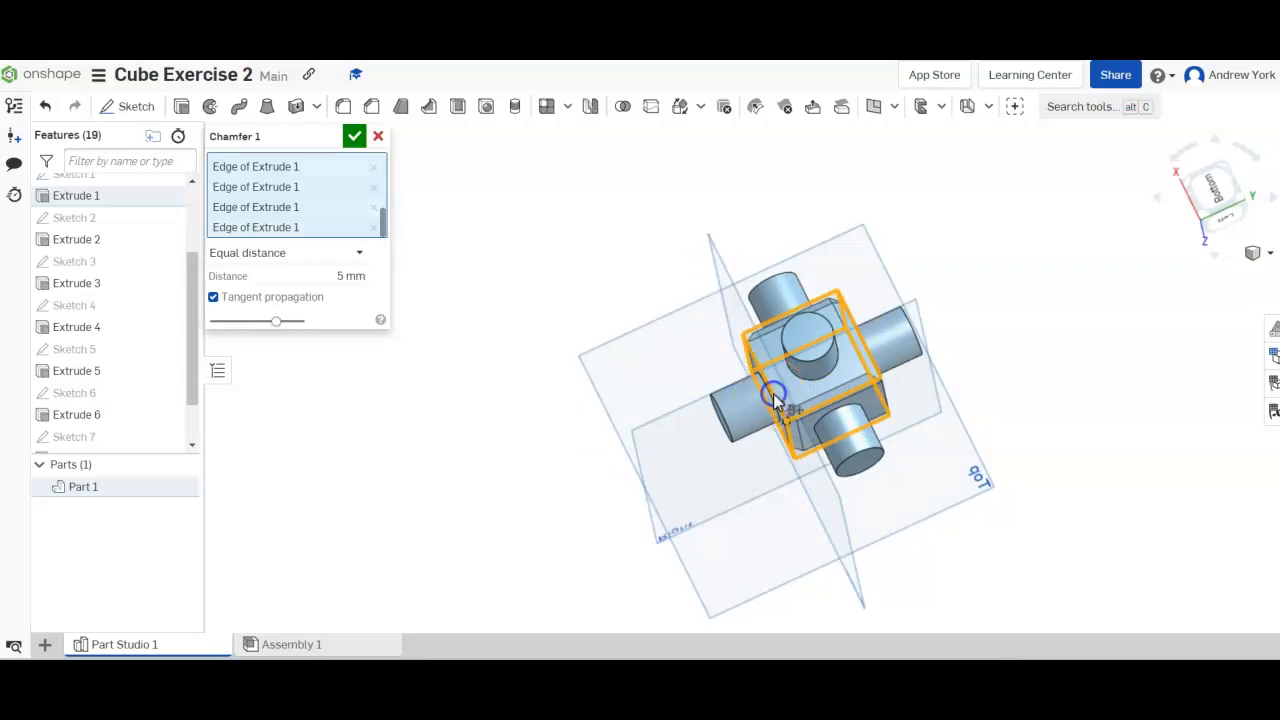
right_drag(843, 373, 628, 416)
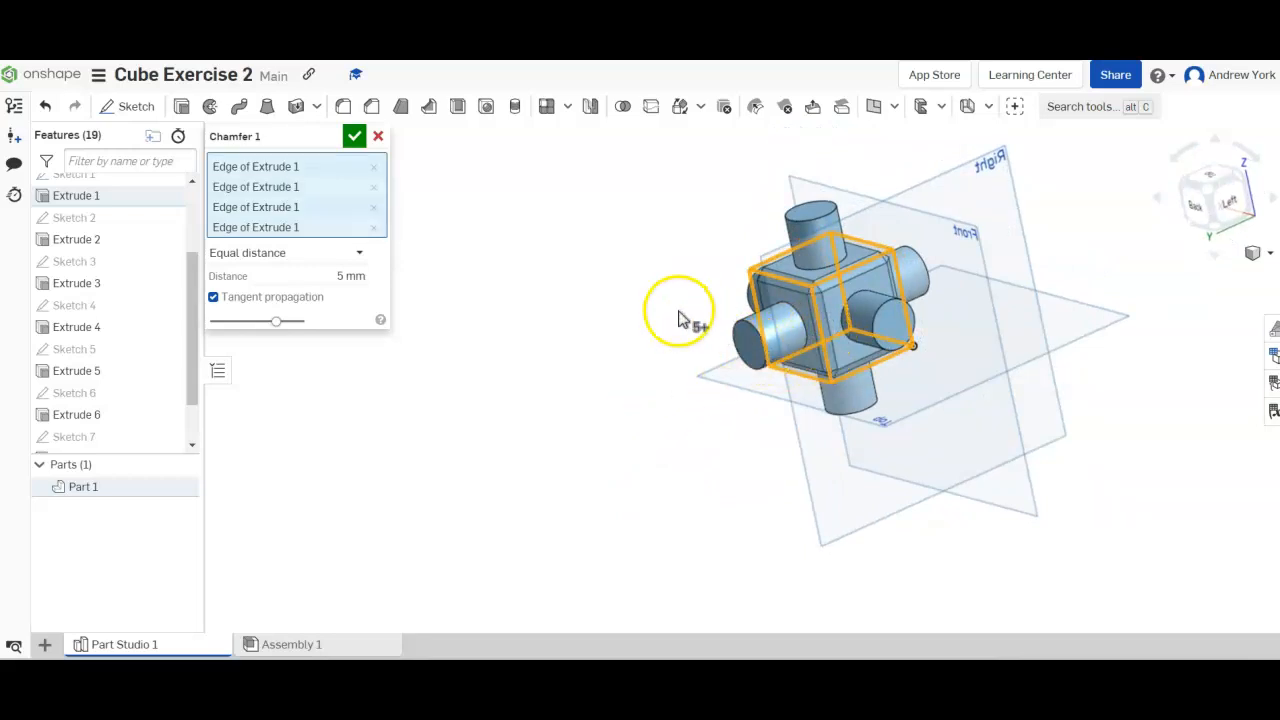
right_drag(681, 323, 731, 447)
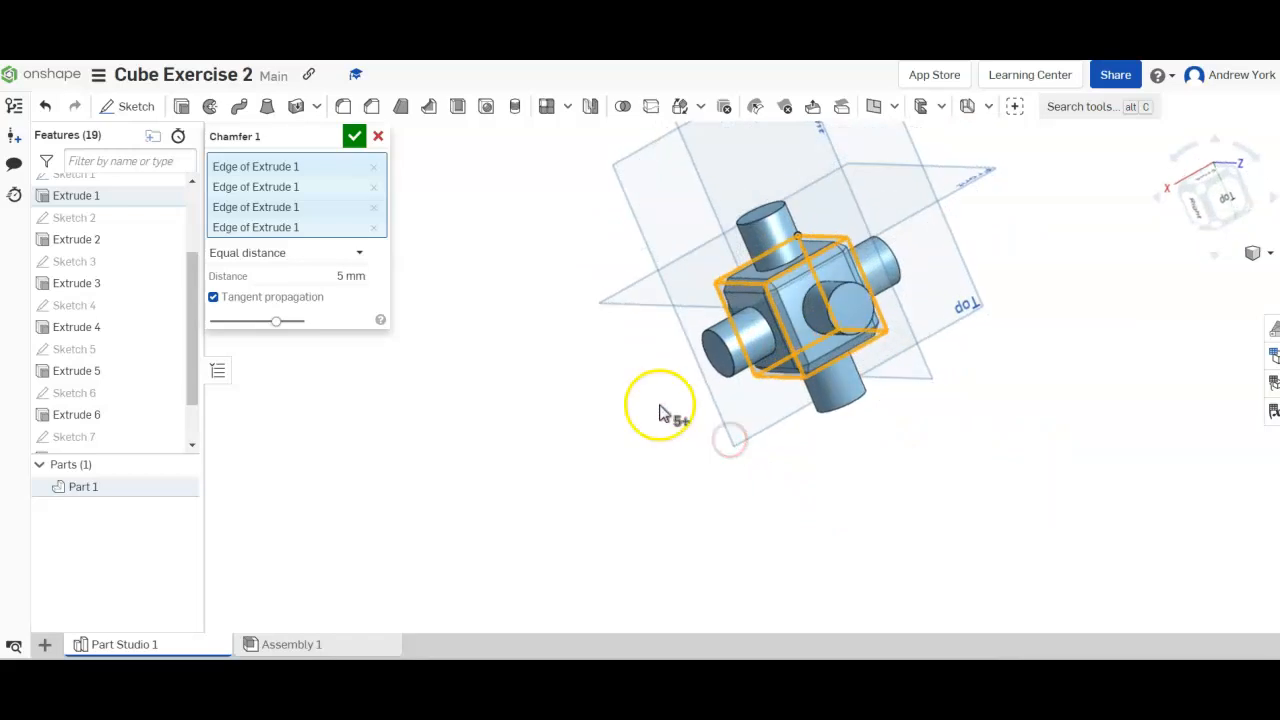
Set the chamfer distance to 10 mm and apply the chamfer to the cube's edges
click(349, 277)
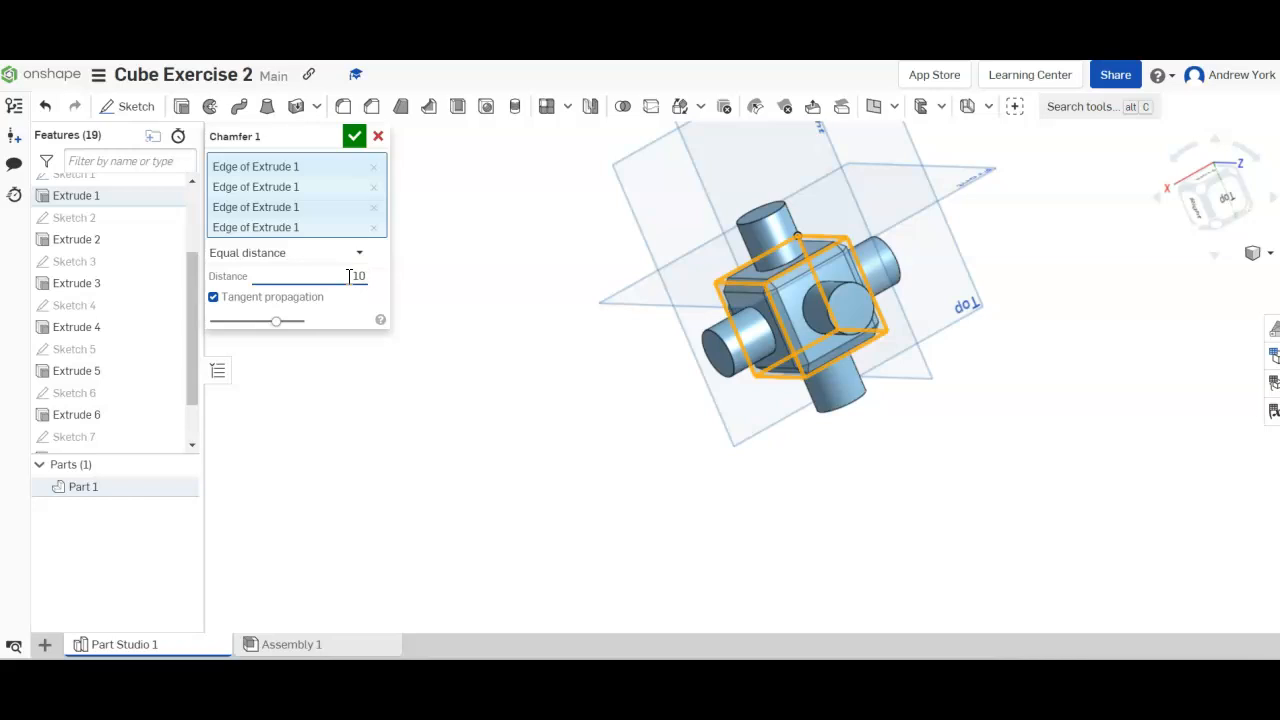
key(Return)
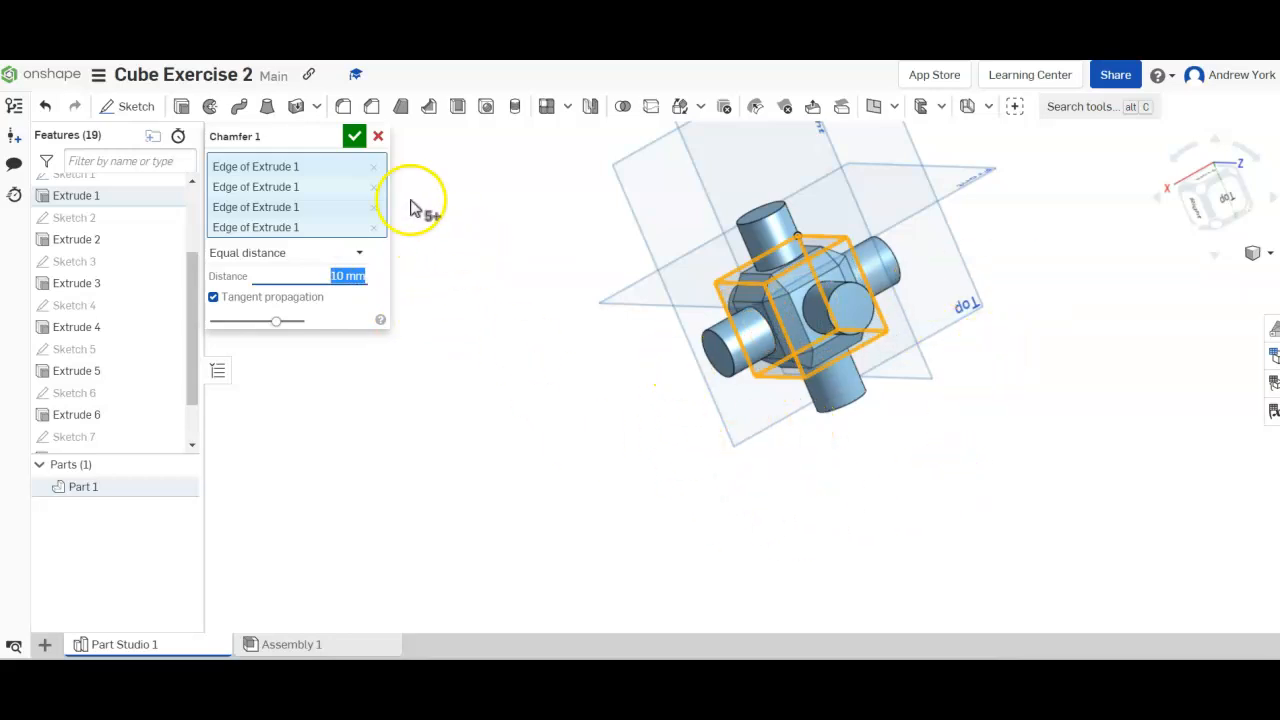
click(354, 135)
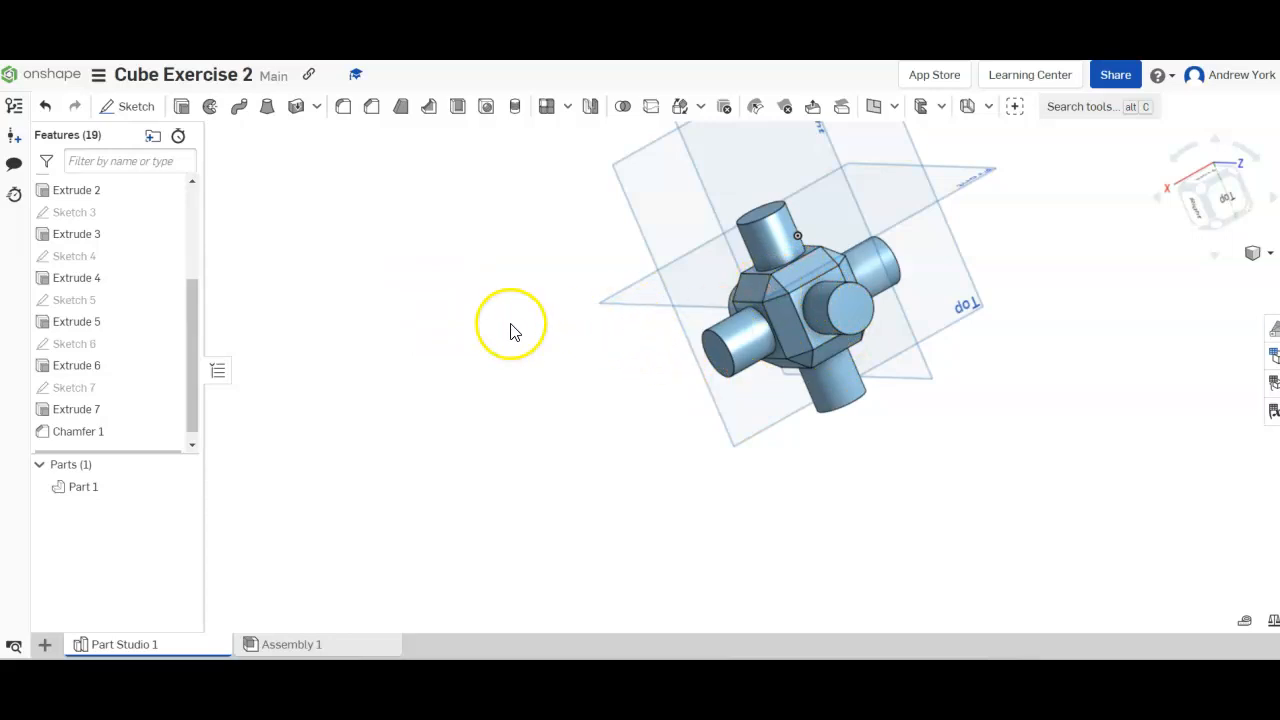
Edit the existing Chamfer 1 feature and set its distance to 5 mm
right_click(86, 434)
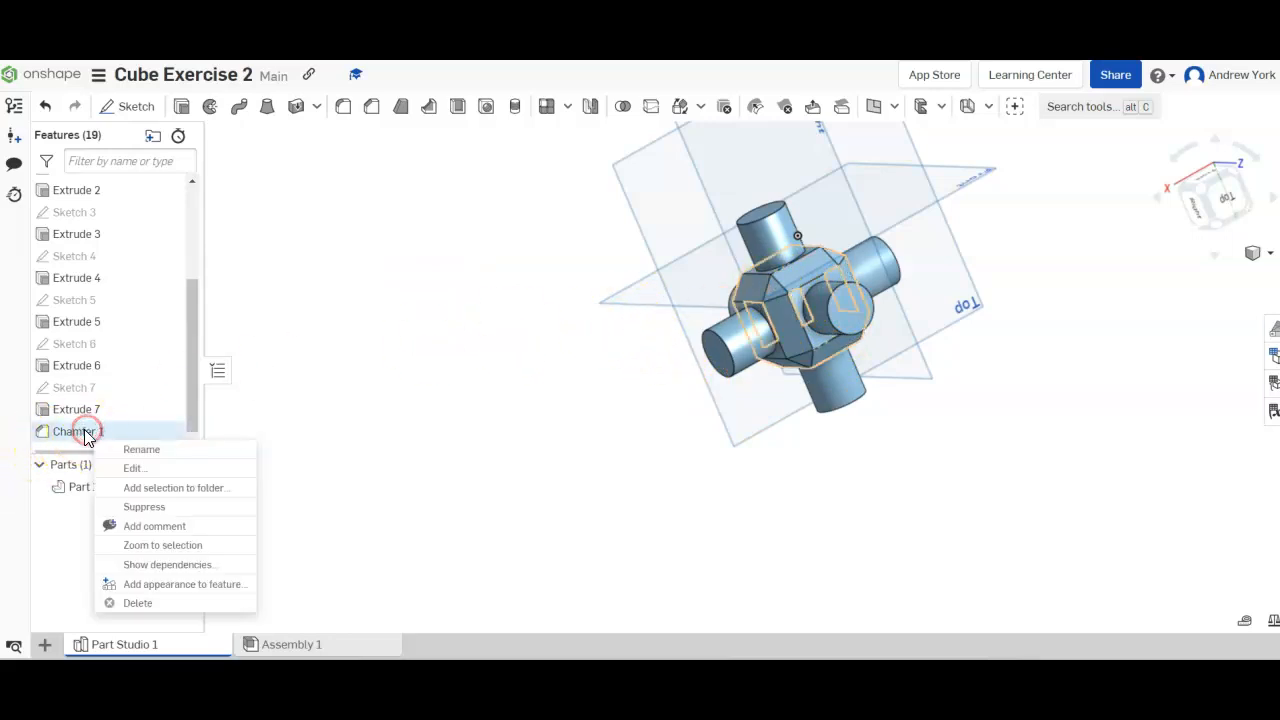
click(131, 470)
click(336, 276)
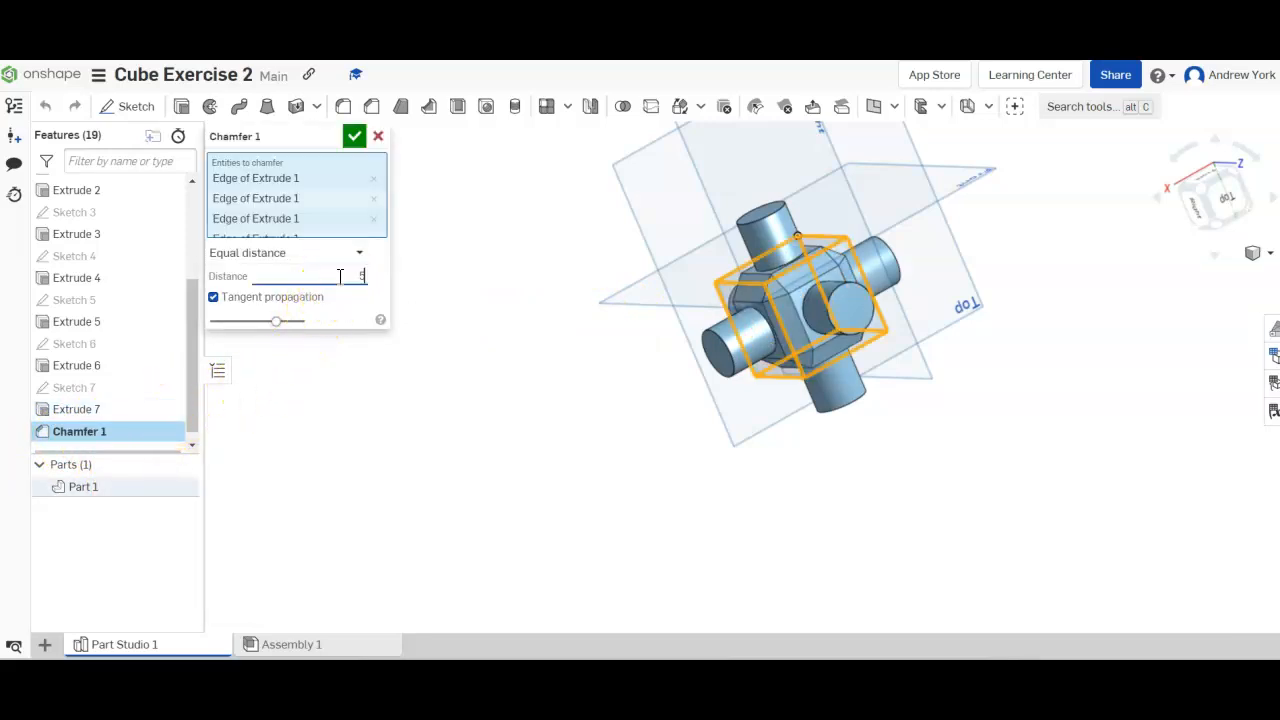
key(Return)
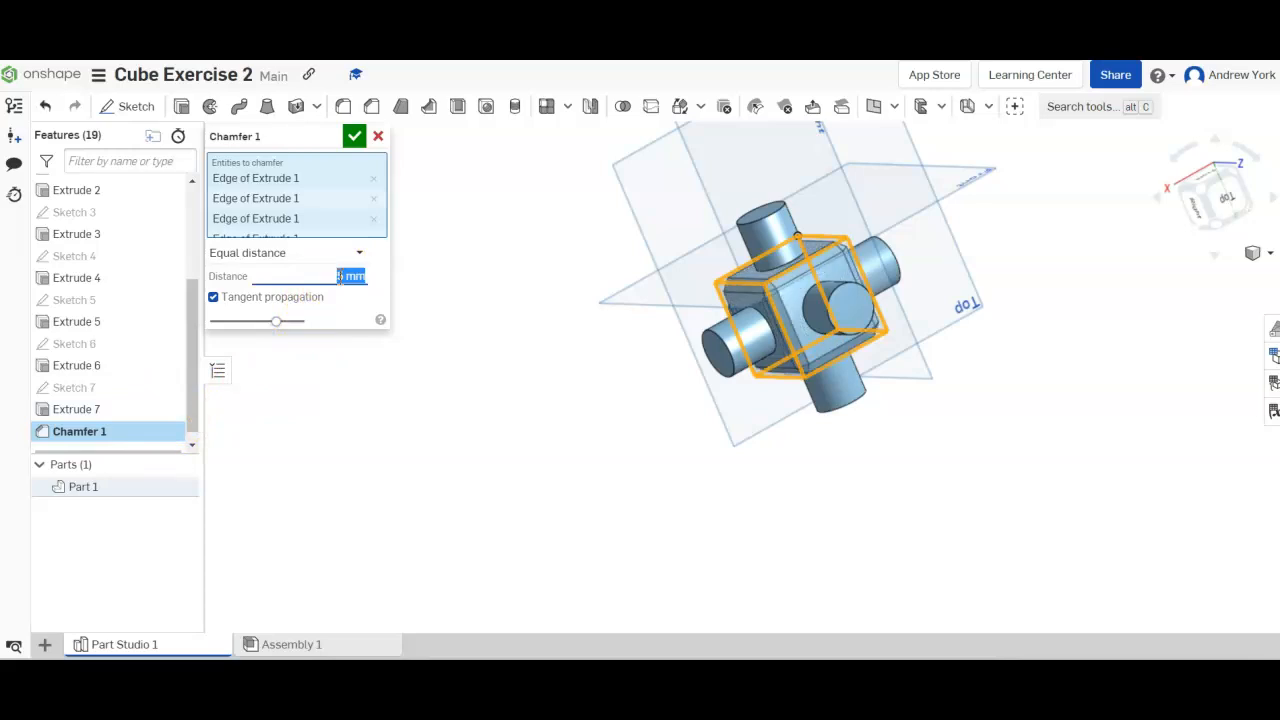
click(356, 137)
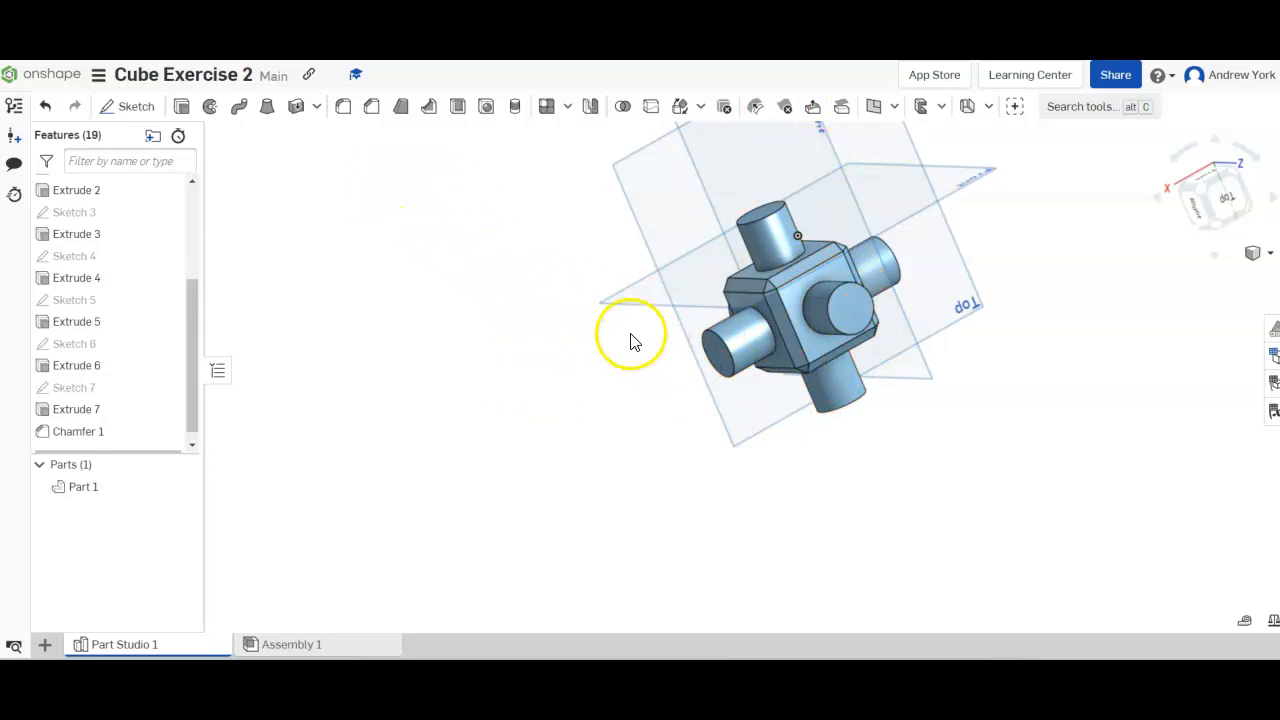
Fillet the outer circular edge of the Extrude 7 cylinder with a 10 mm radius
click(341, 107)
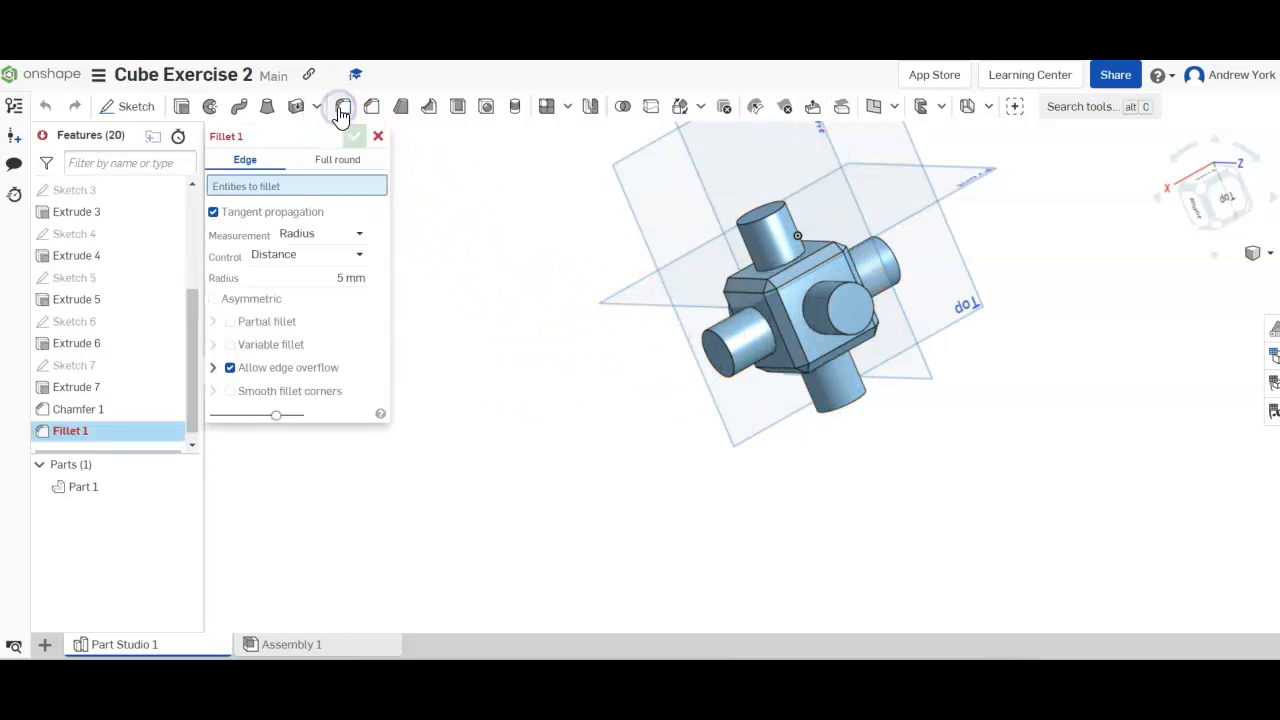
click(732, 372)
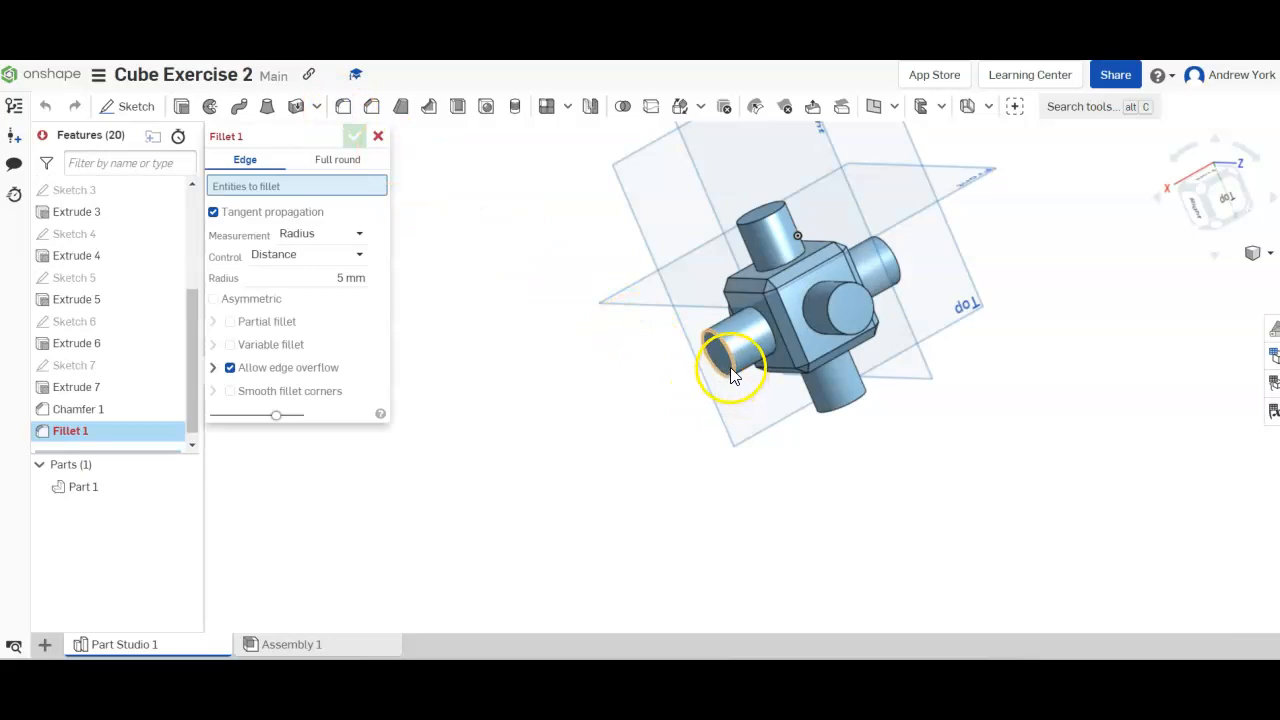
click(733, 364)
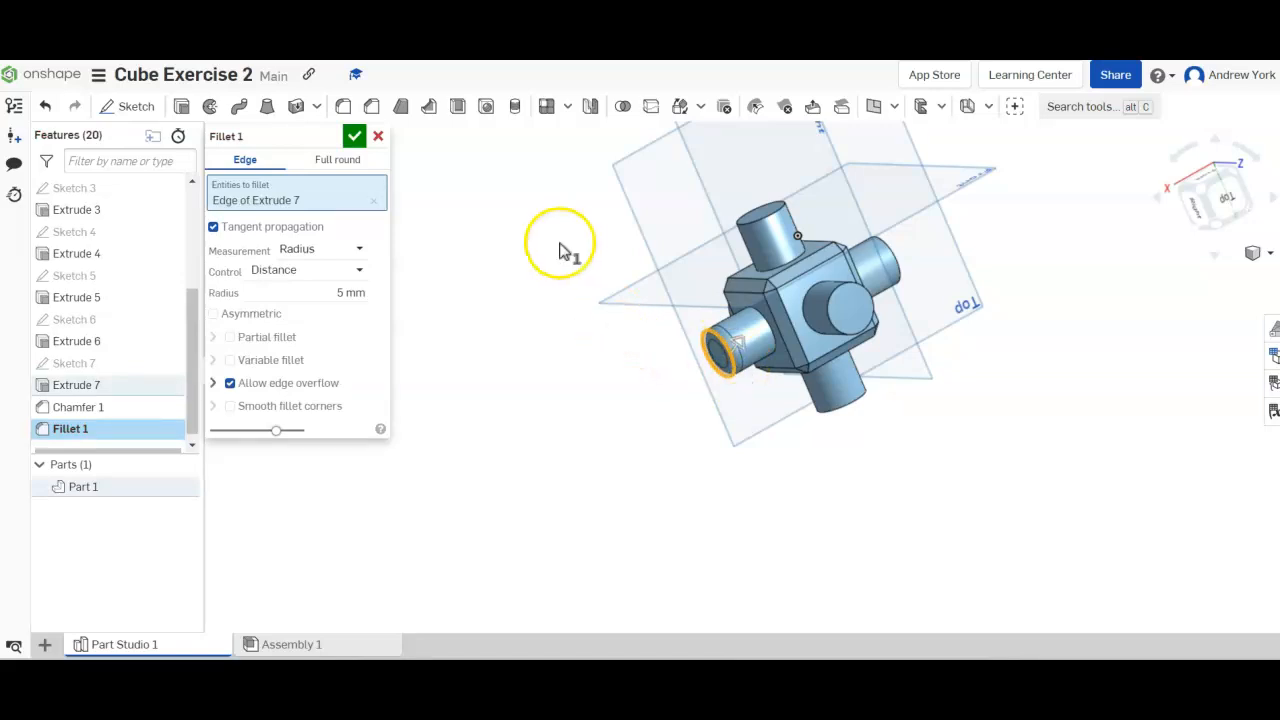
click(339, 296)
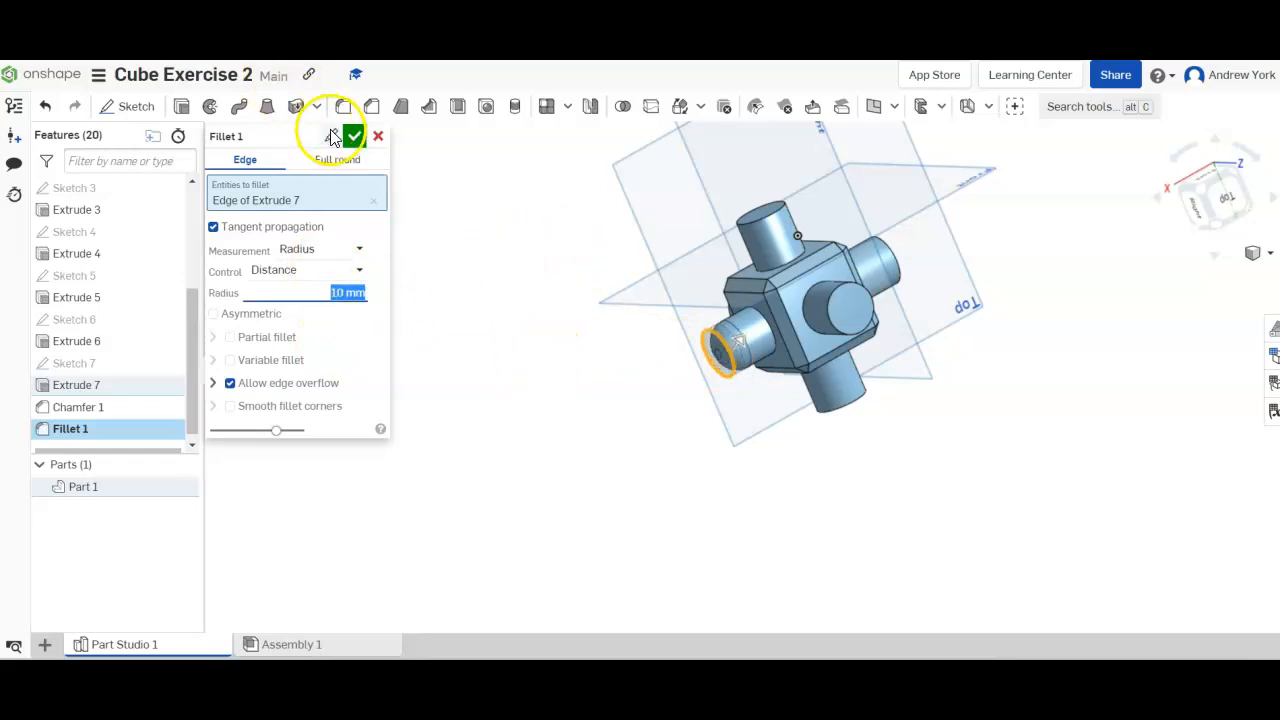
click(354, 136)
Fillet the outer circular edges of the Extrude 3 and Extrude 4 cylinders as separate features with a 10 mm radius
click(759, 218)
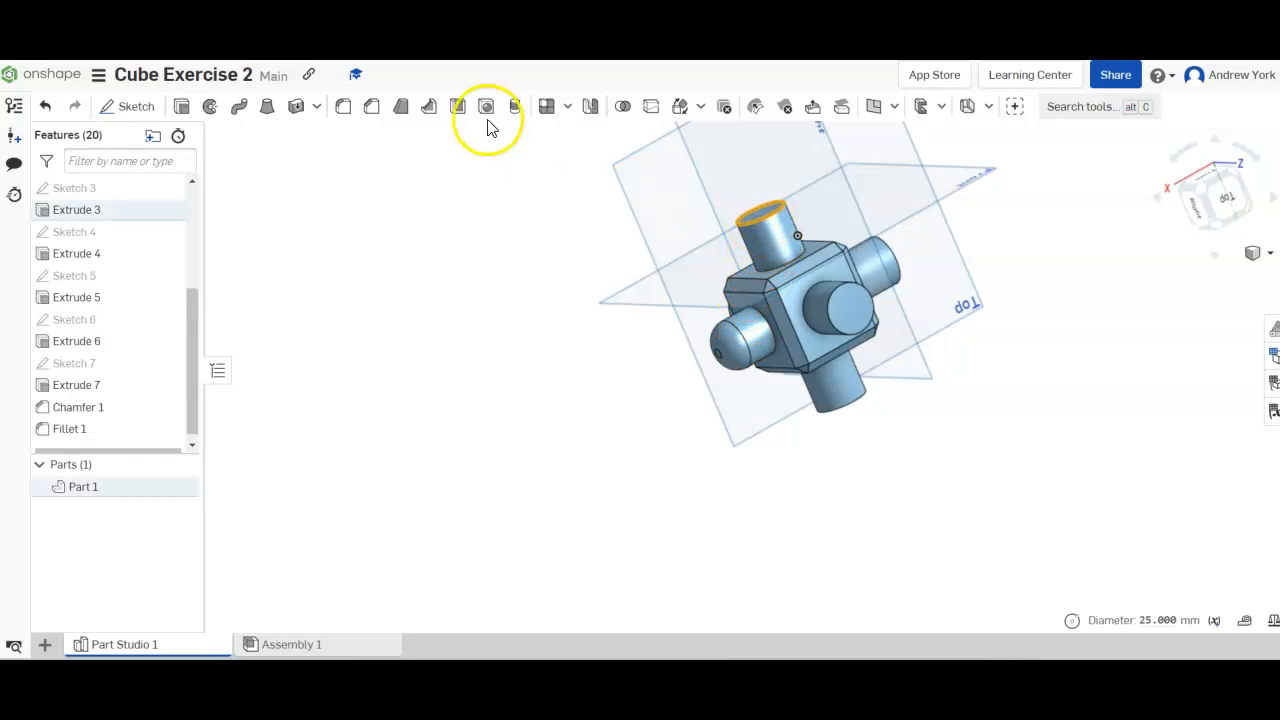
click(344, 106)
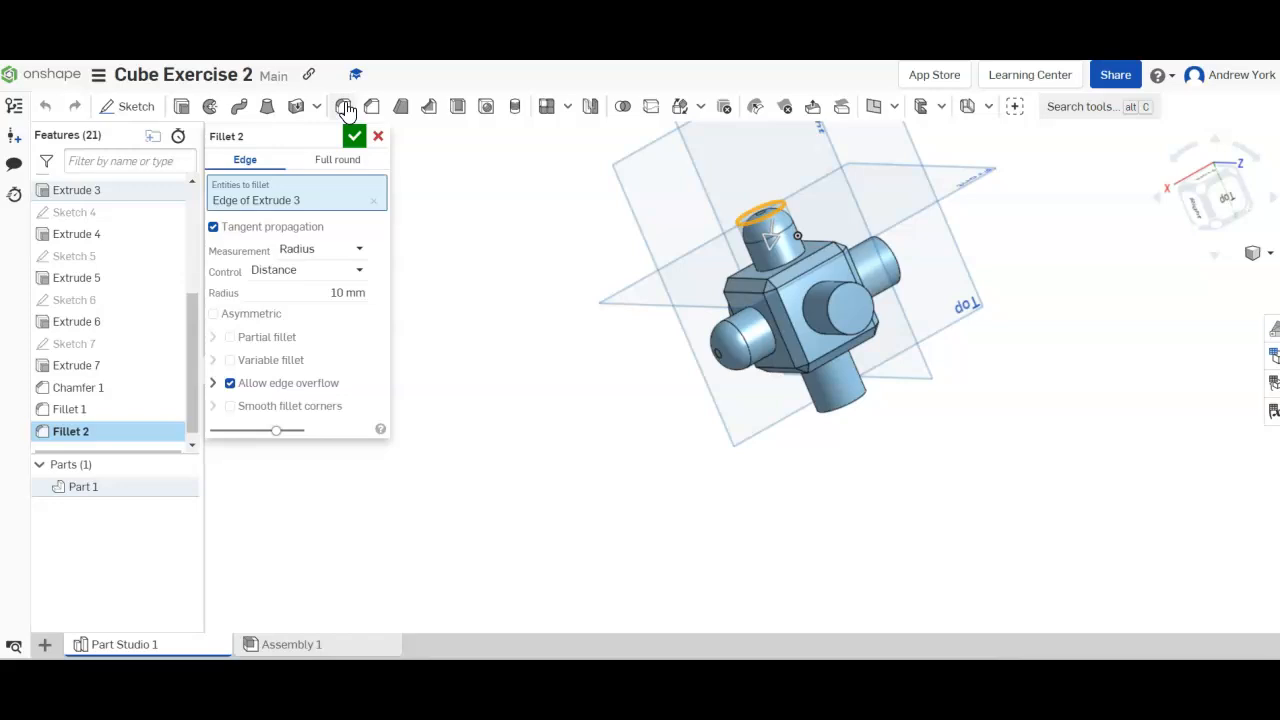
click(354, 137)
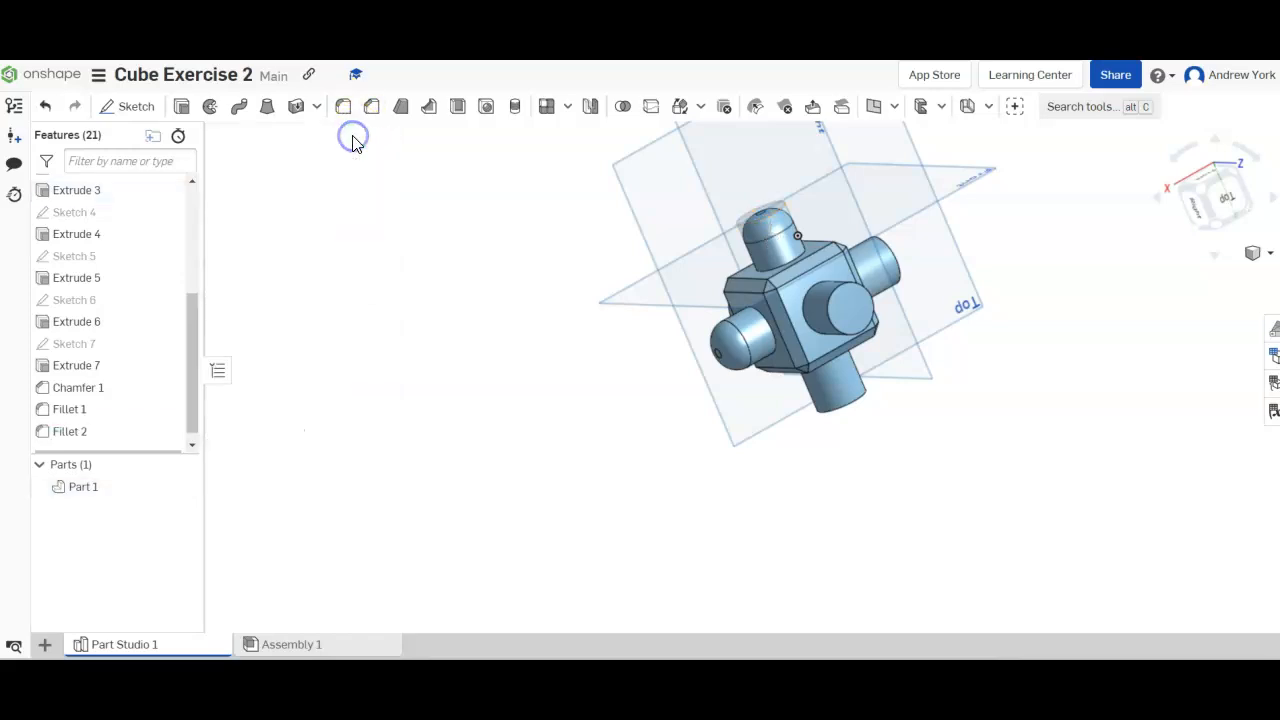
click(895, 260)
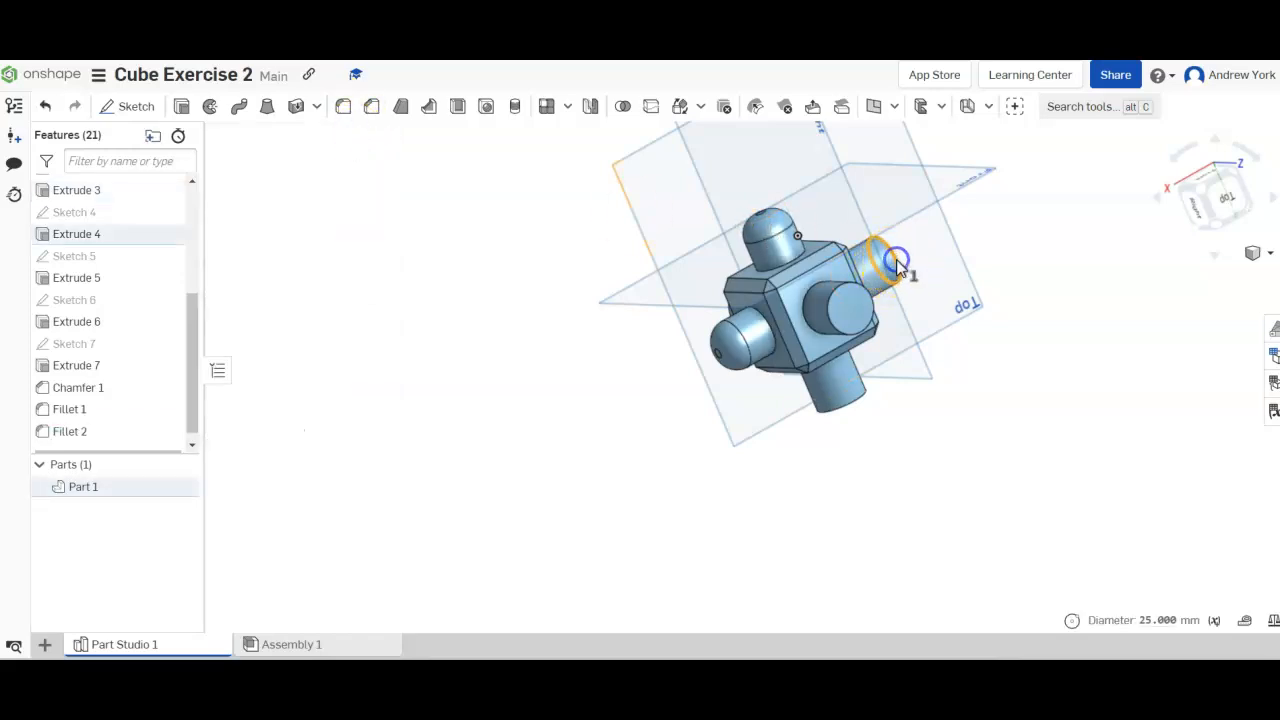
click(343, 106)
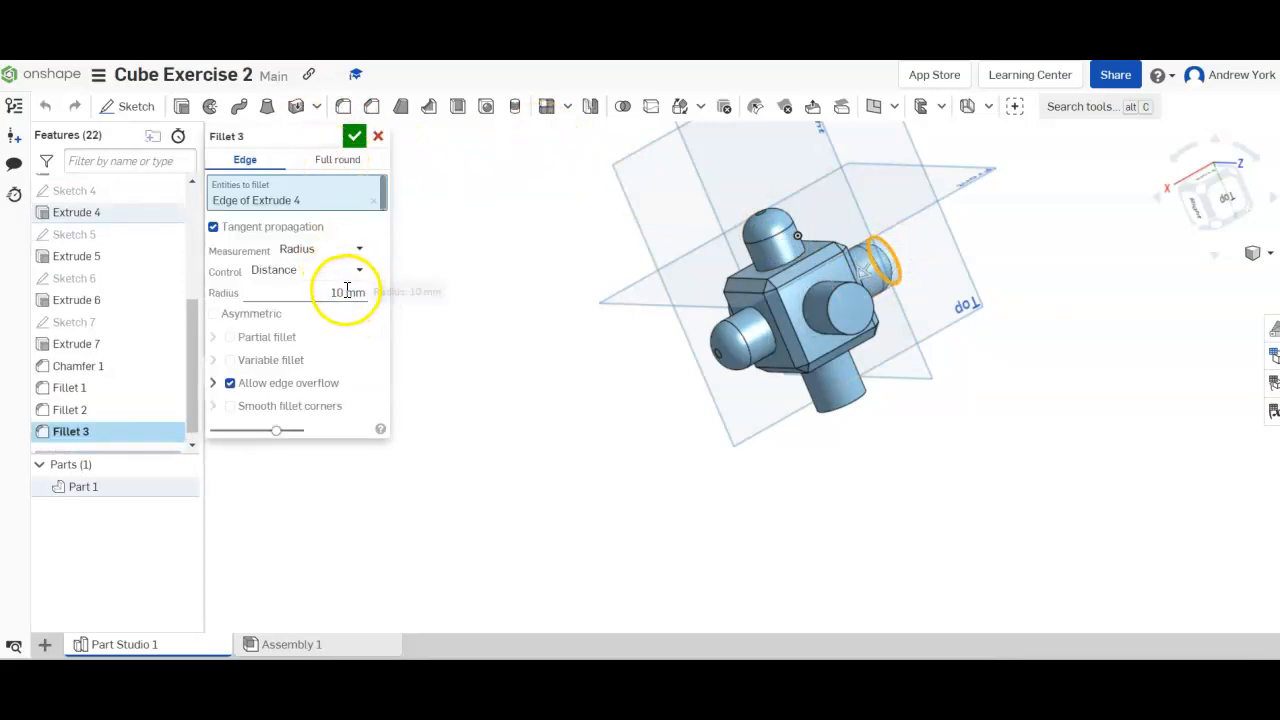
click(353, 137)
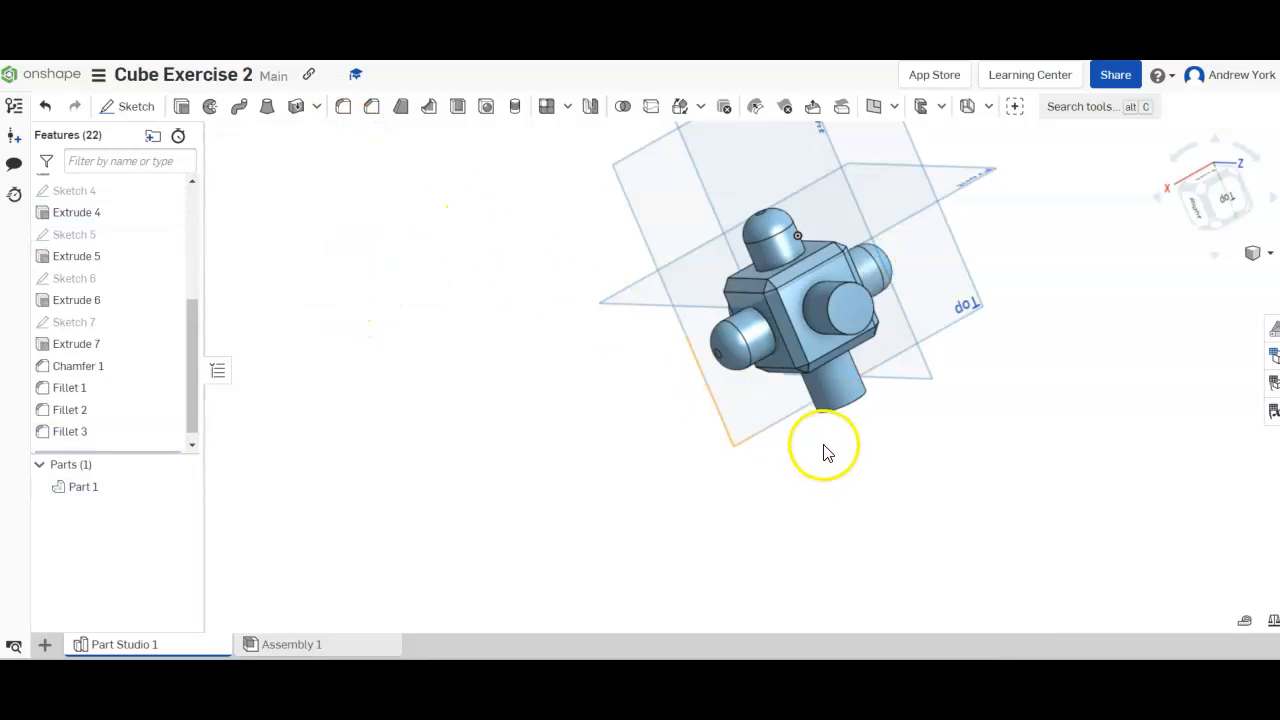
Fillet the outer circular edges of the Extrude 5 and Extrude 2 cylinders as separate features with a 10 mm radius
click(343, 106)
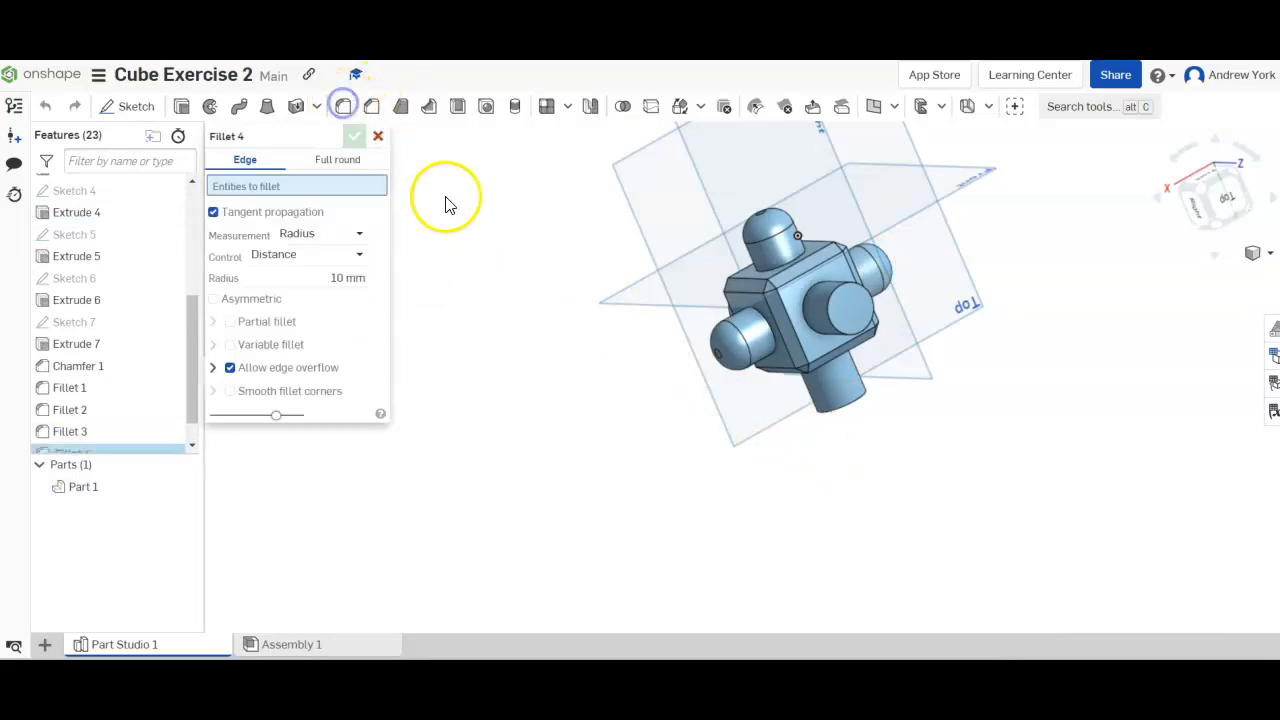
click(843, 408)
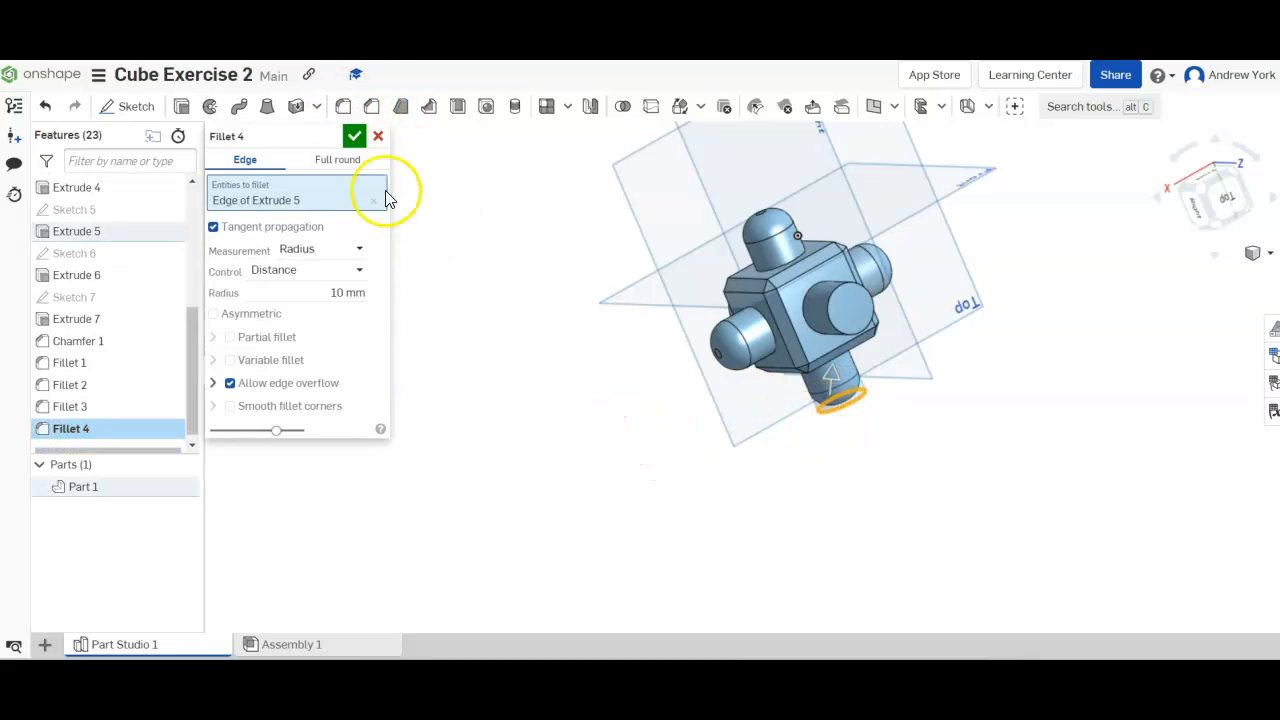
click(354, 136)
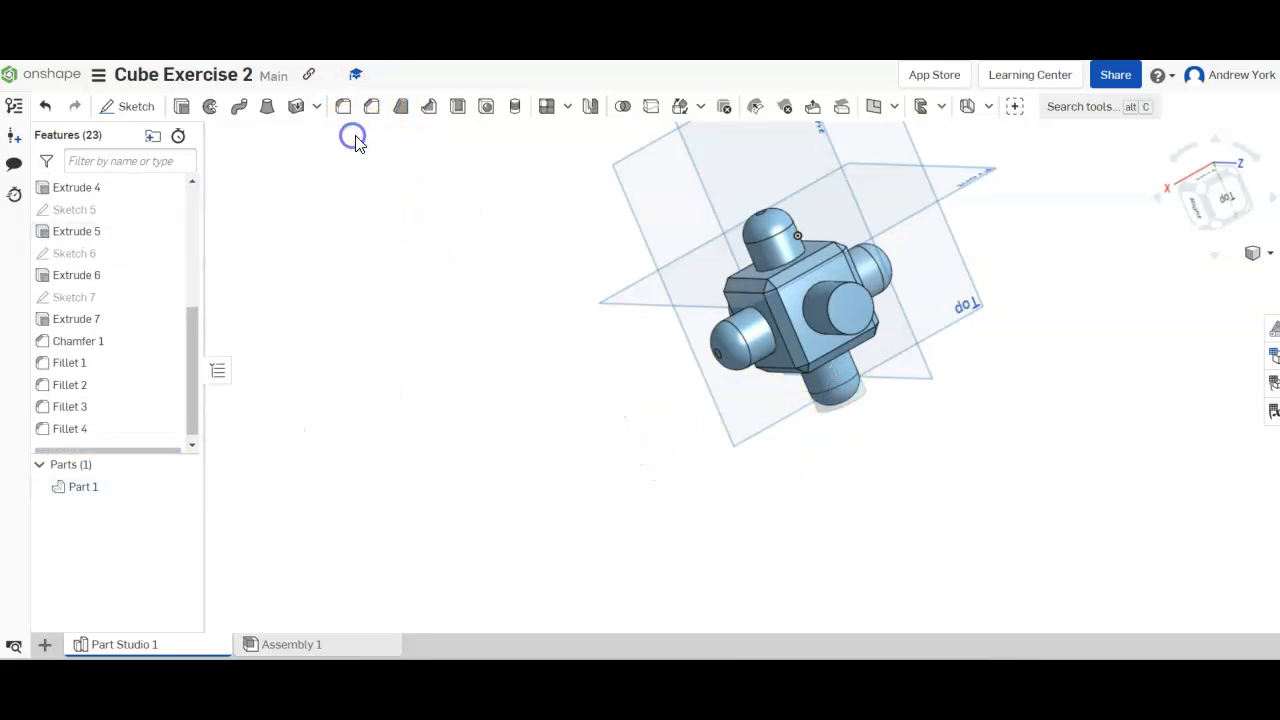
click(837, 326)
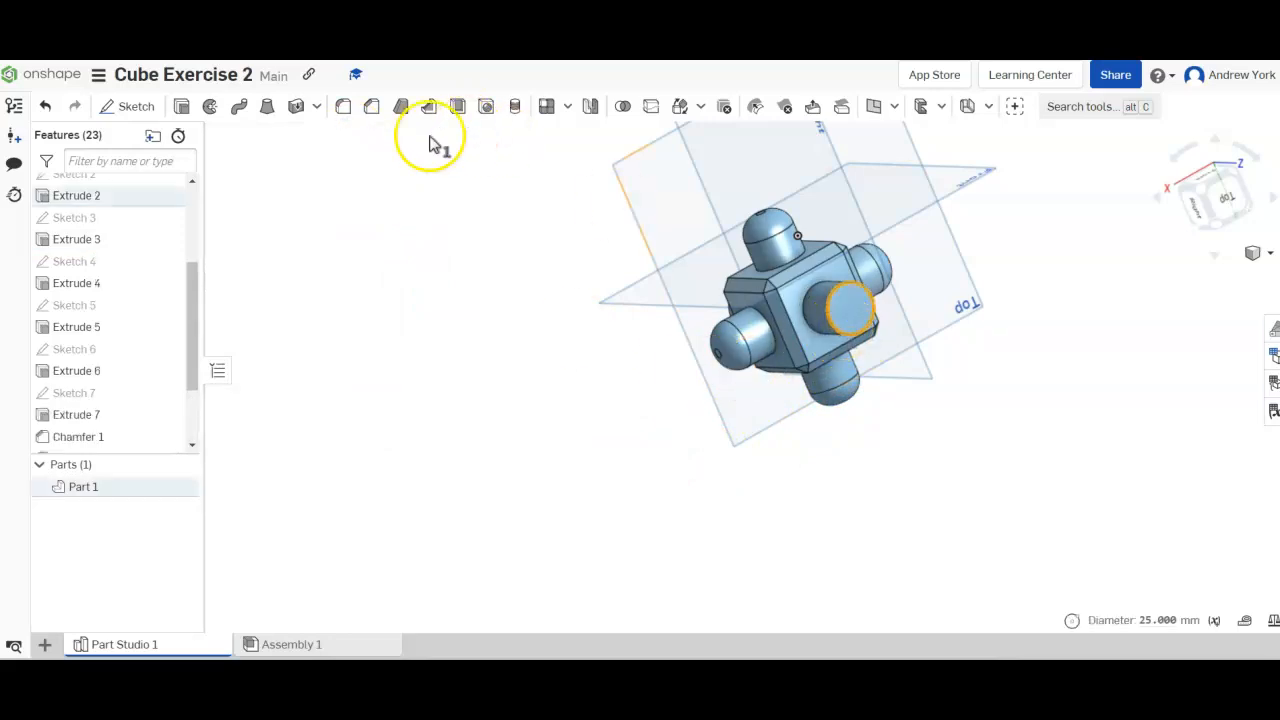
click(344, 110)
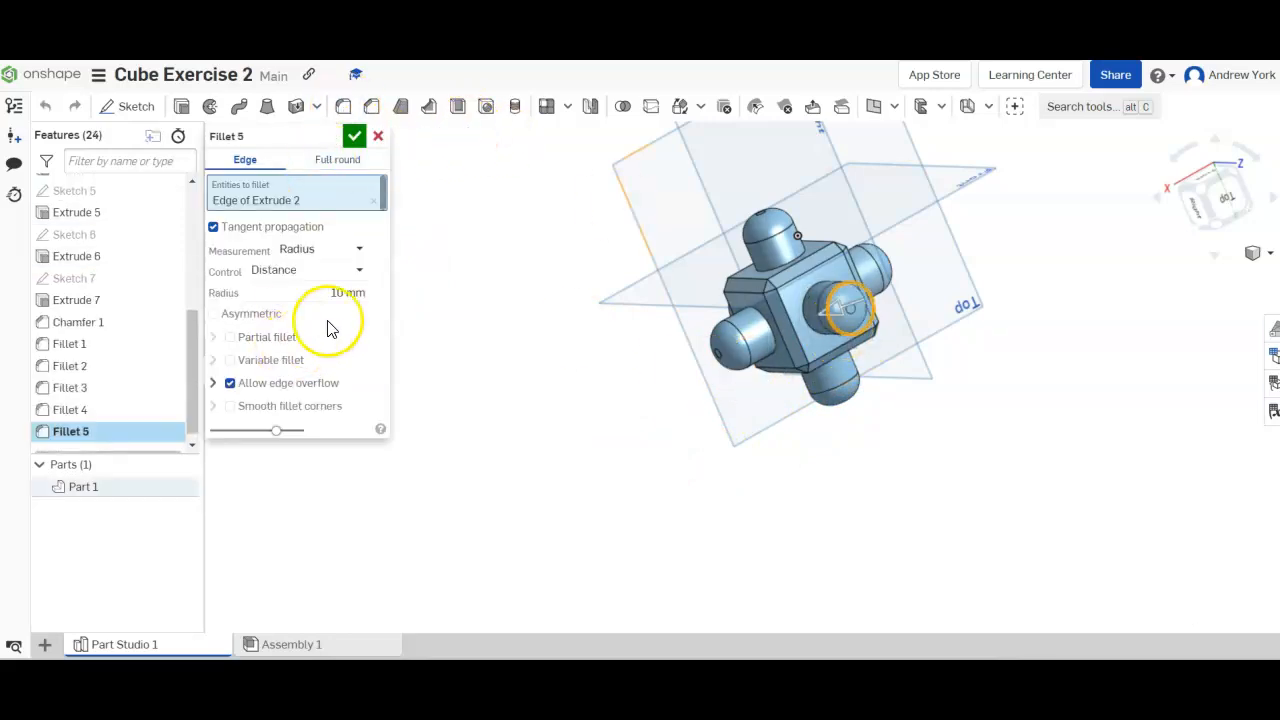
click(355, 136)
Fillet the outer circular edge of the Extrude 6 cylinder with a 10 mm radius
right_drag(926, 395, 744, 497)
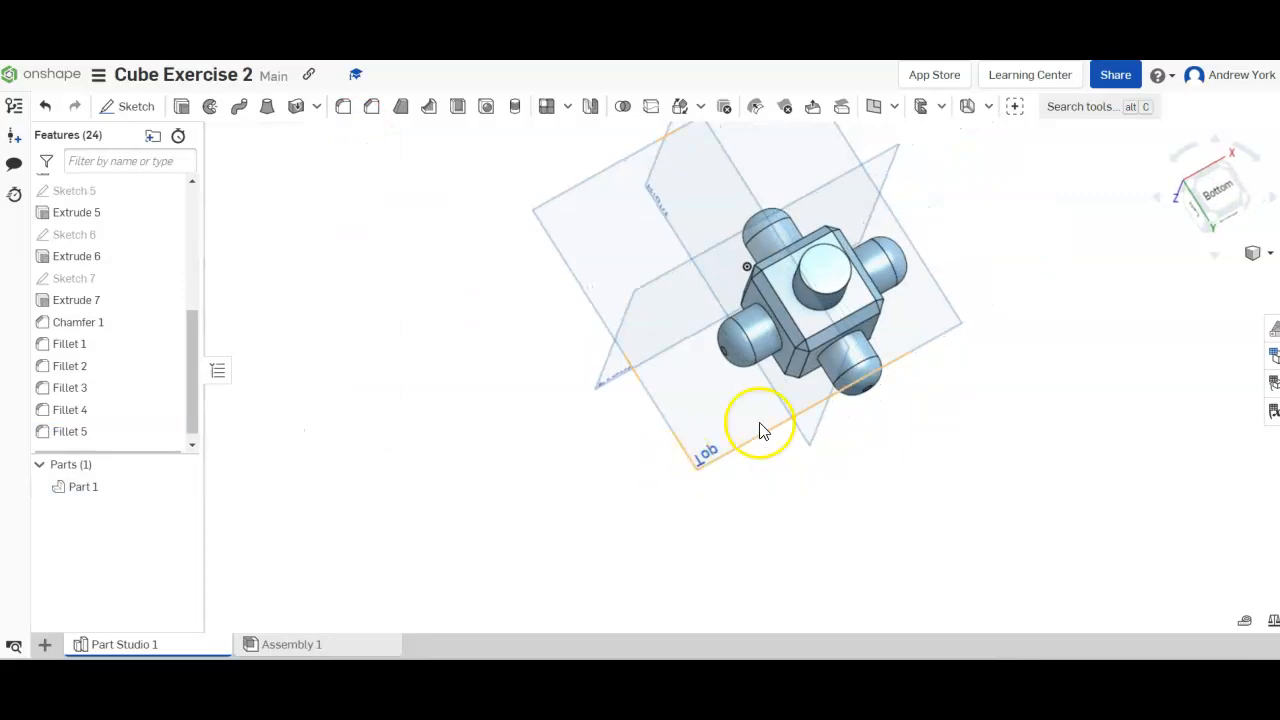
click(815, 286)
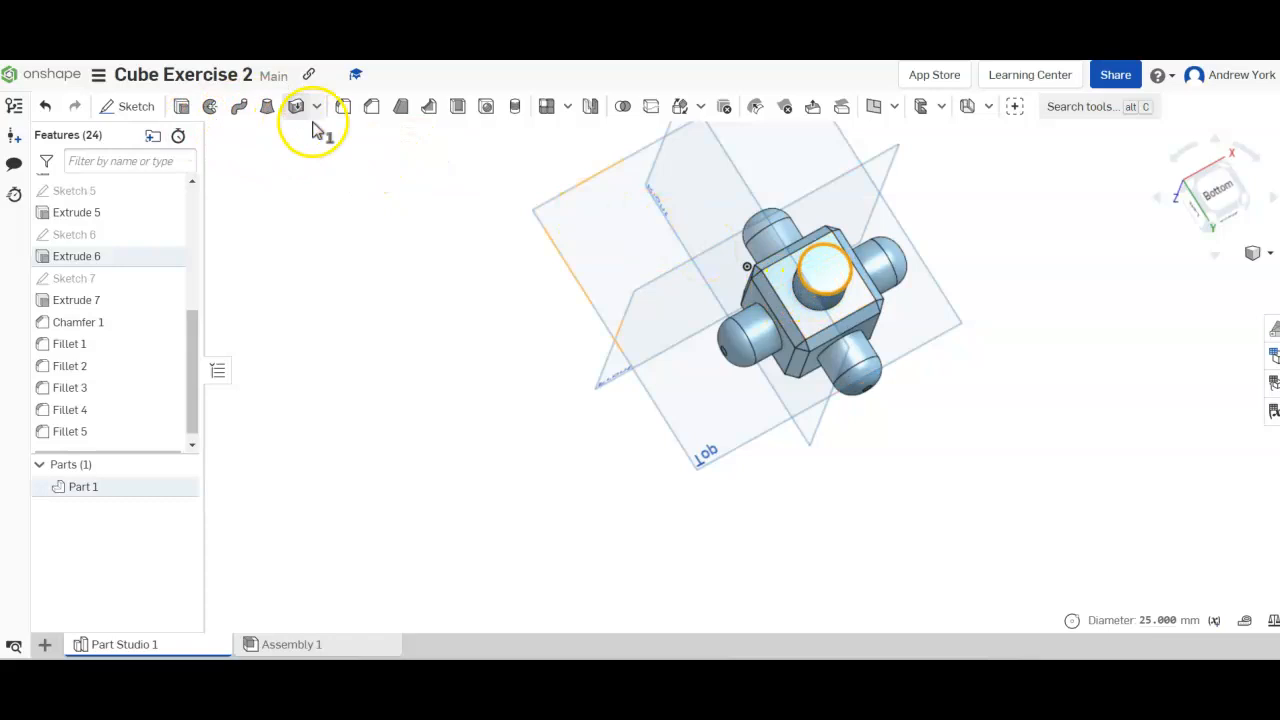
click(344, 108)
click(347, 292)
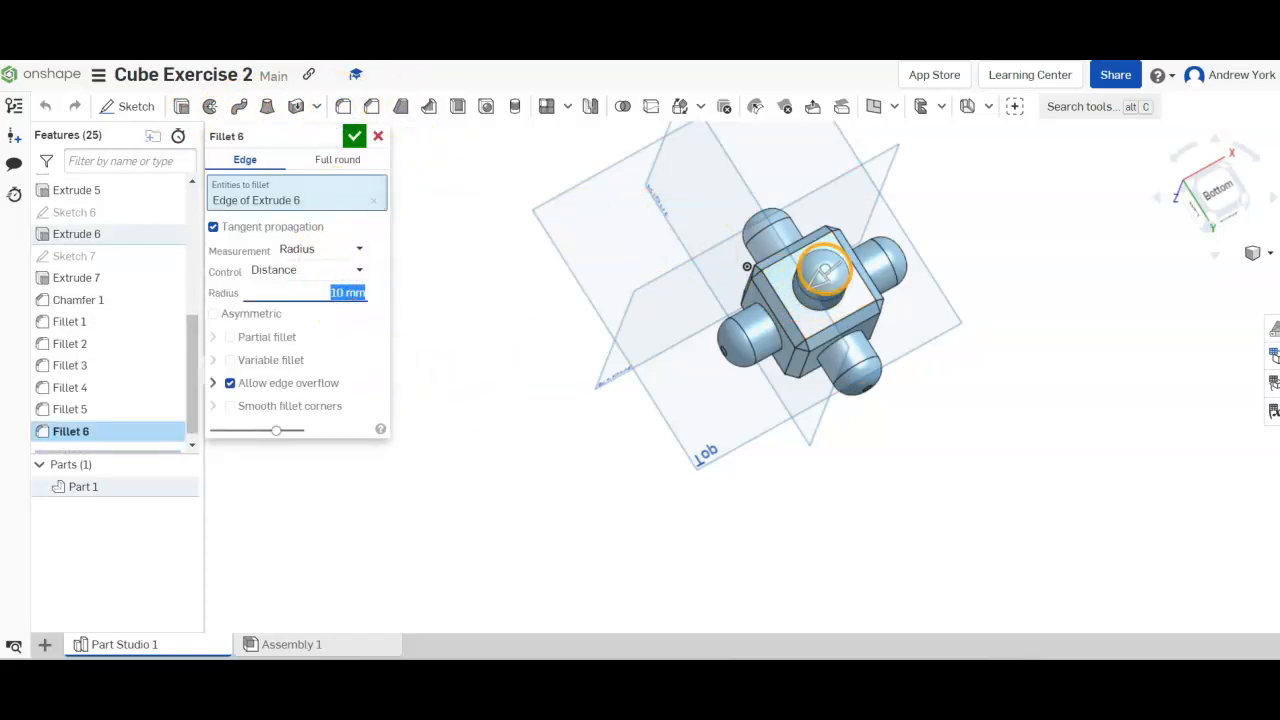
click(354, 135)
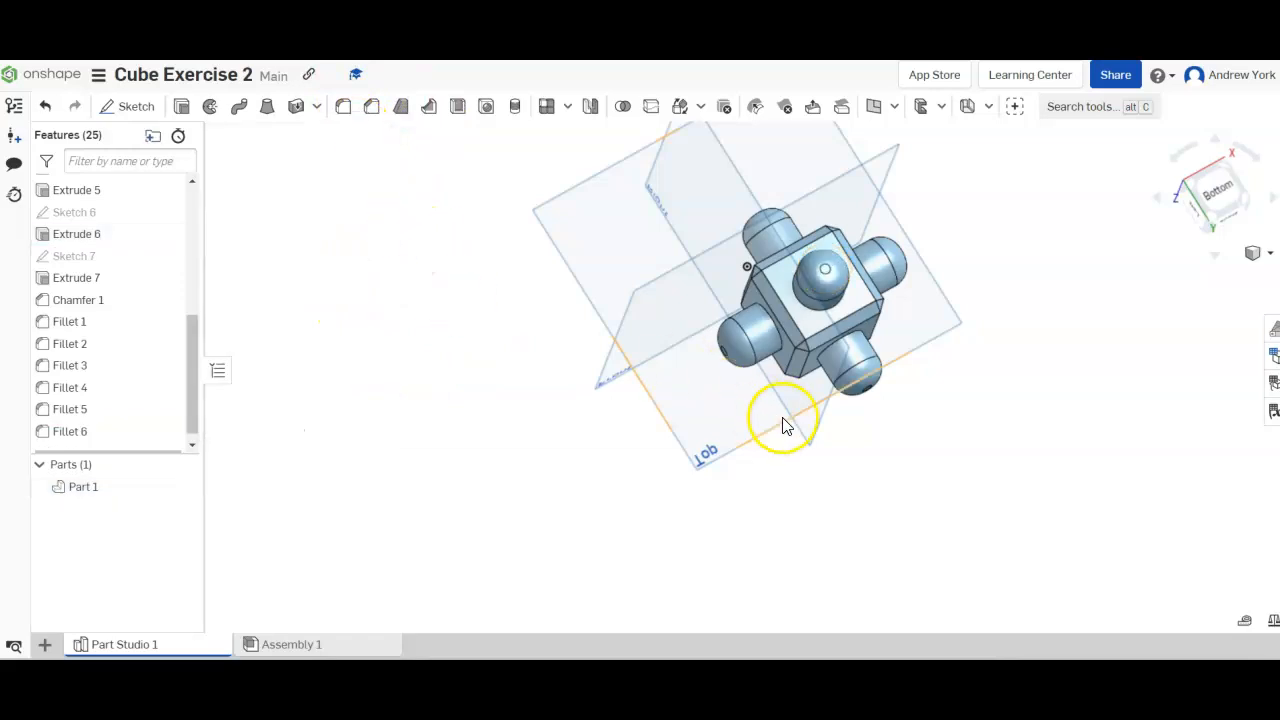
Fillet the base edge where the Extrude 4 cylinder meets the cube with a 2 mm radius
click(775, 333)
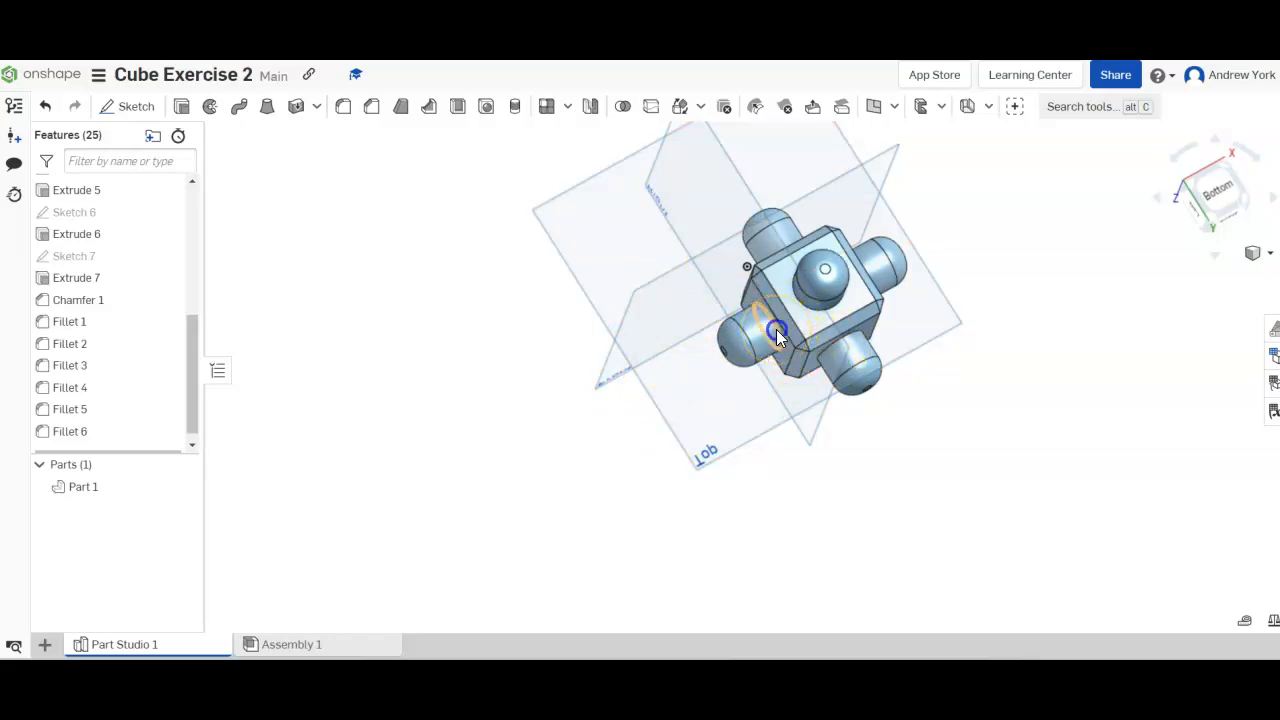
click(776, 330)
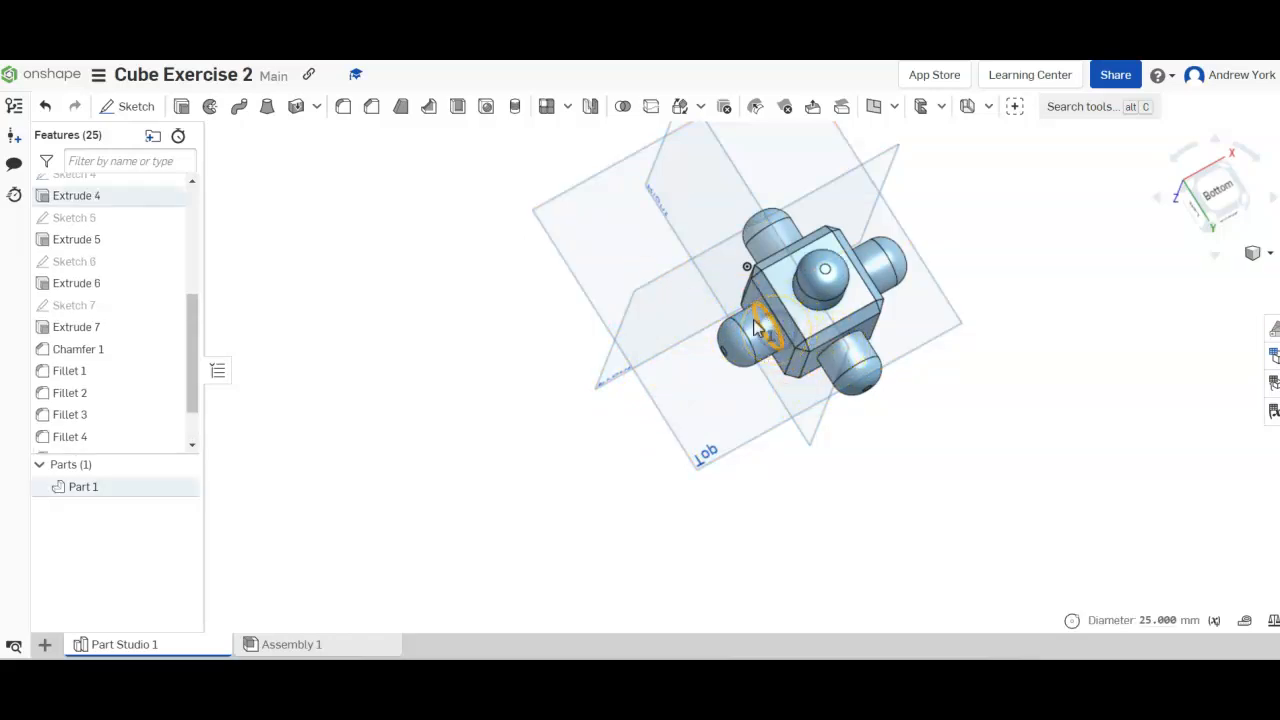
click(342, 106)
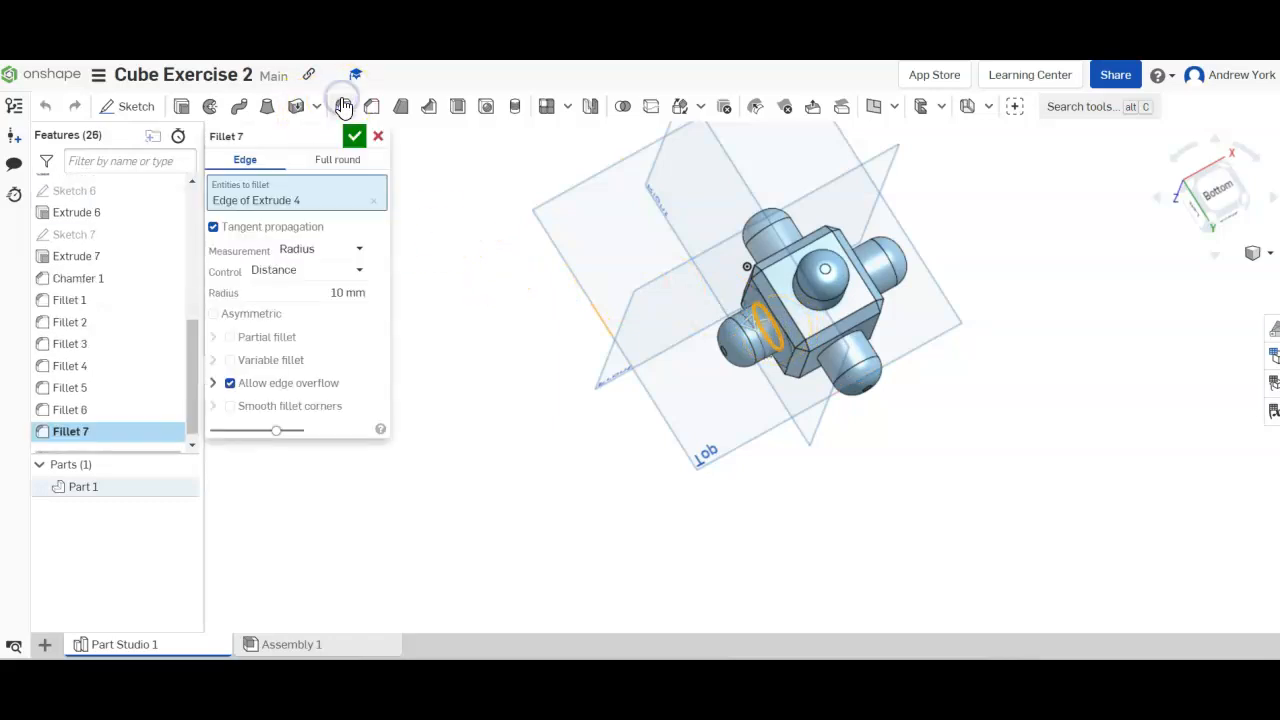
click(344, 293)
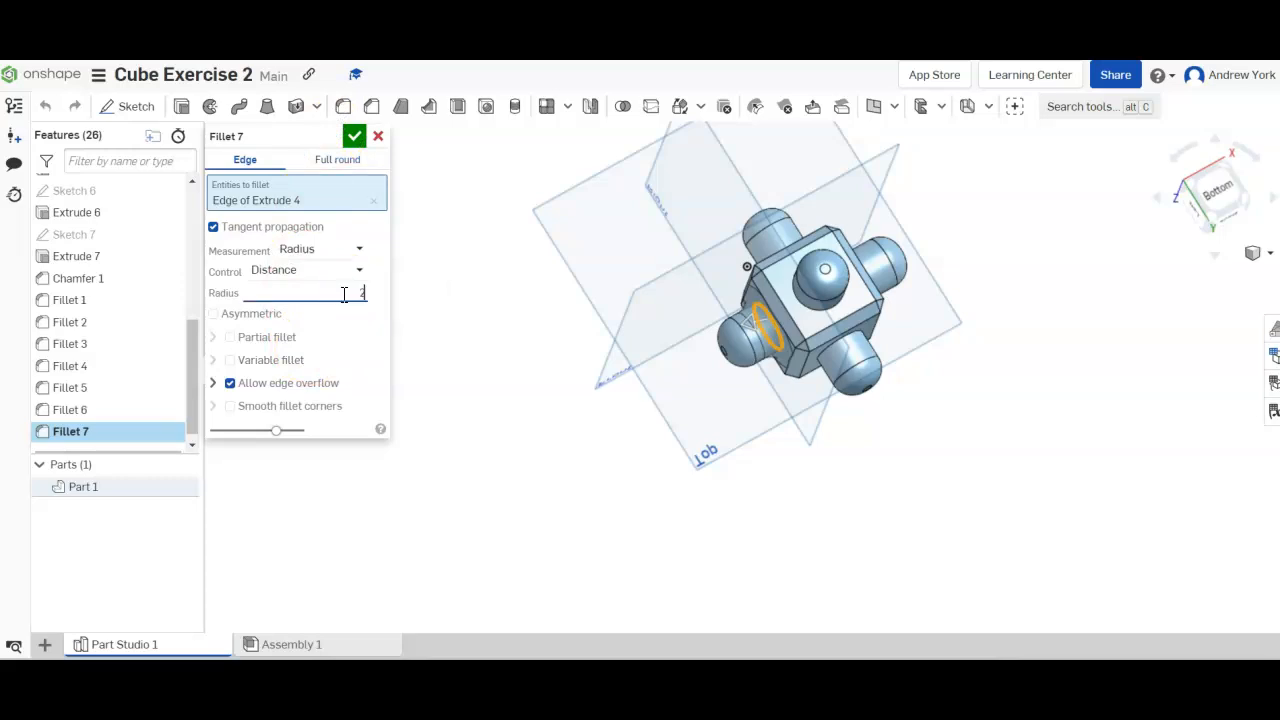
click(354, 135)
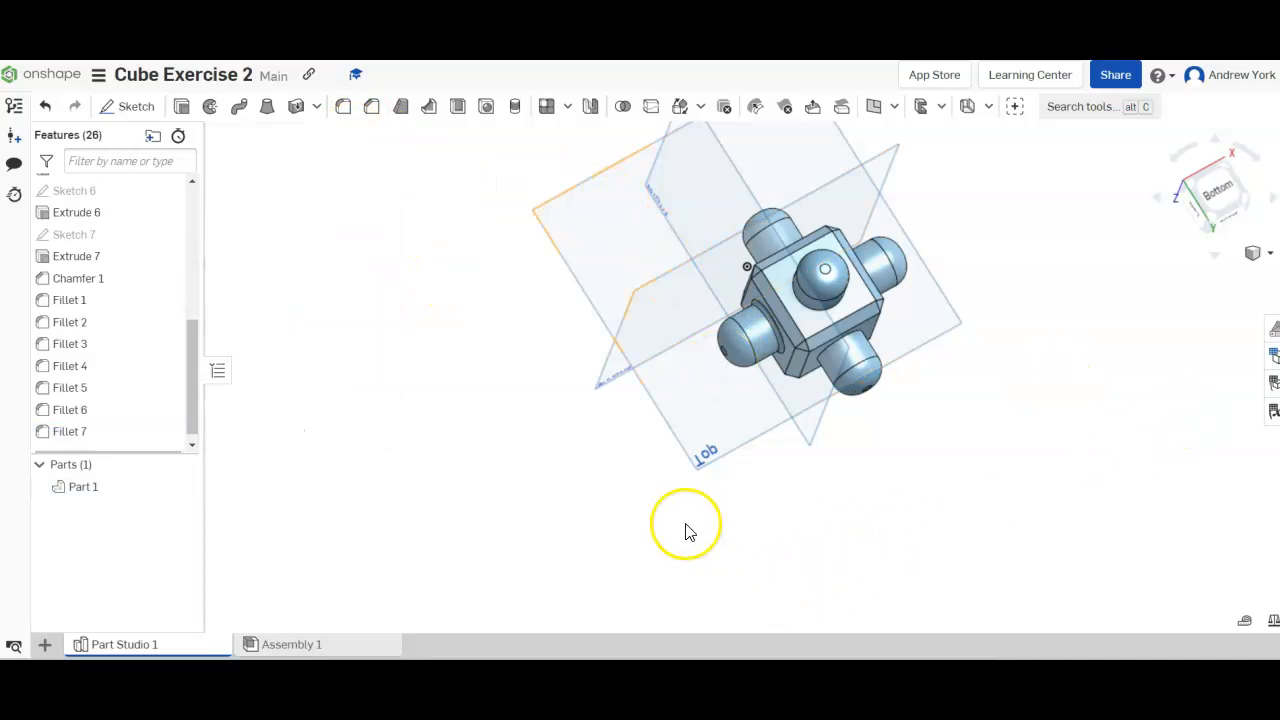
Fillet the base edges of the Extrude 3 and Extrude 2 cylinders as separate features with a 2 mm radius
right_drag(853, 487, 894, 263)
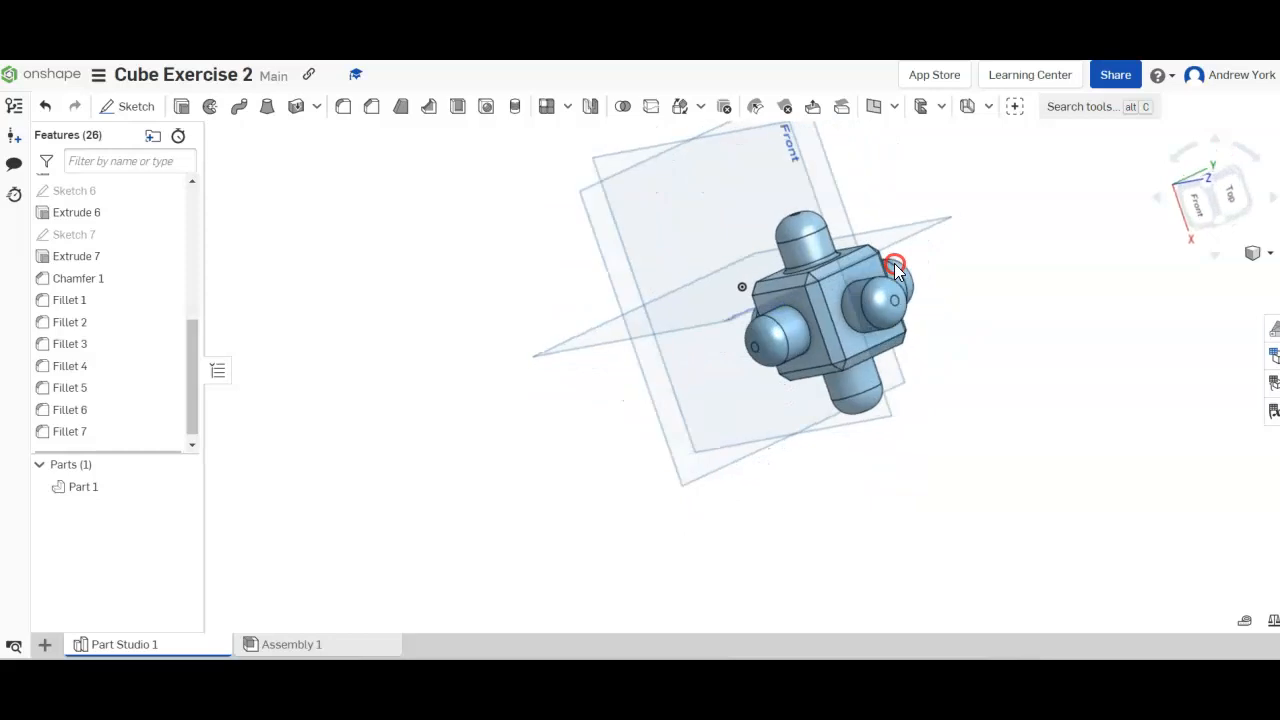
click(807, 327)
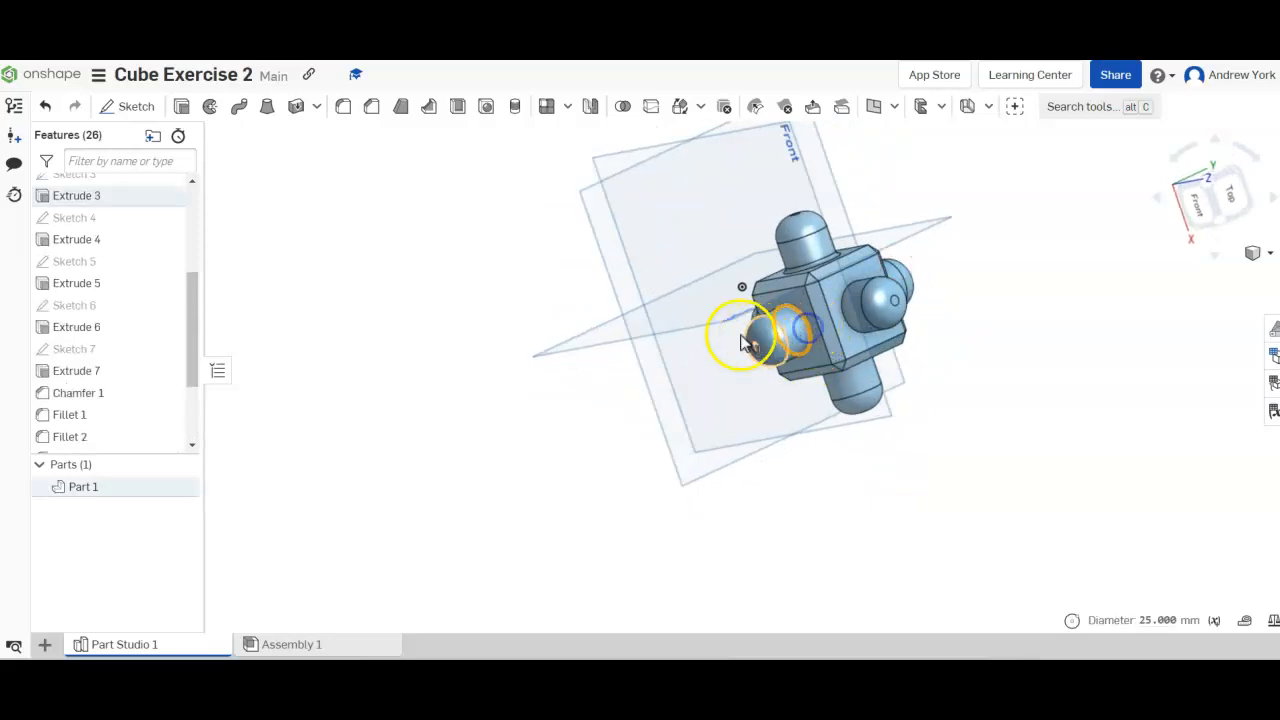
click(343, 106)
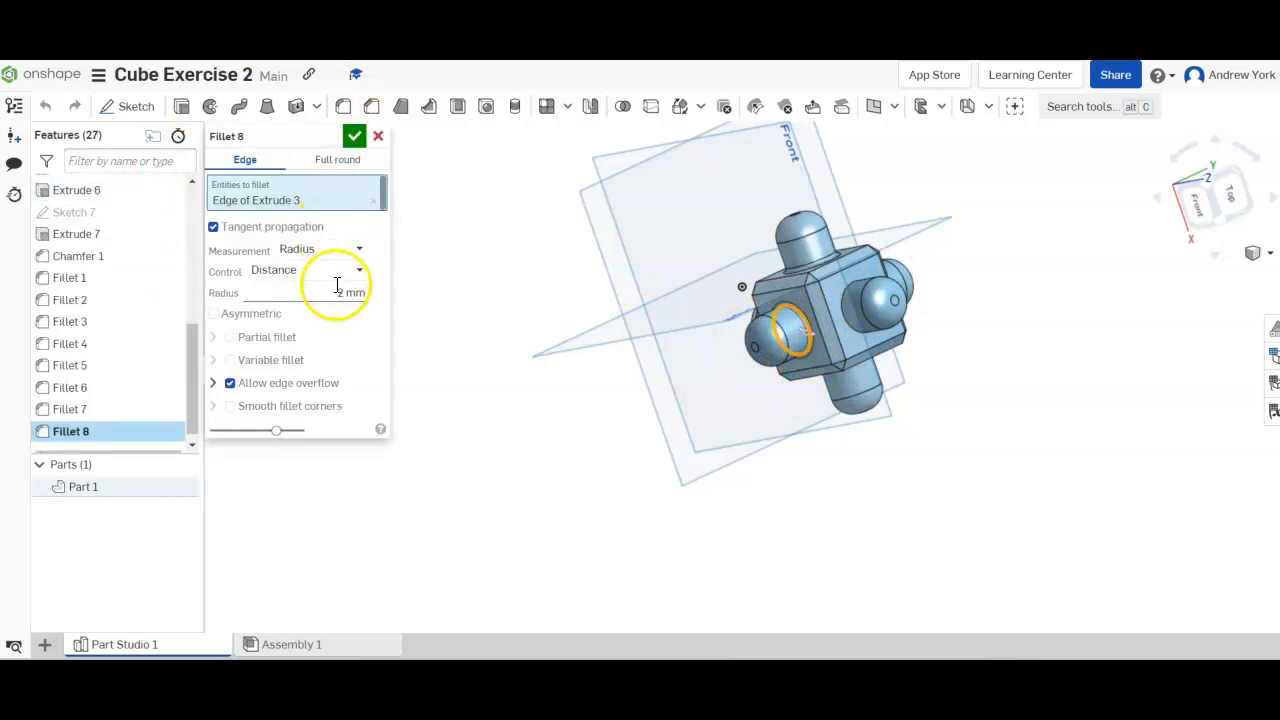
click(355, 135)
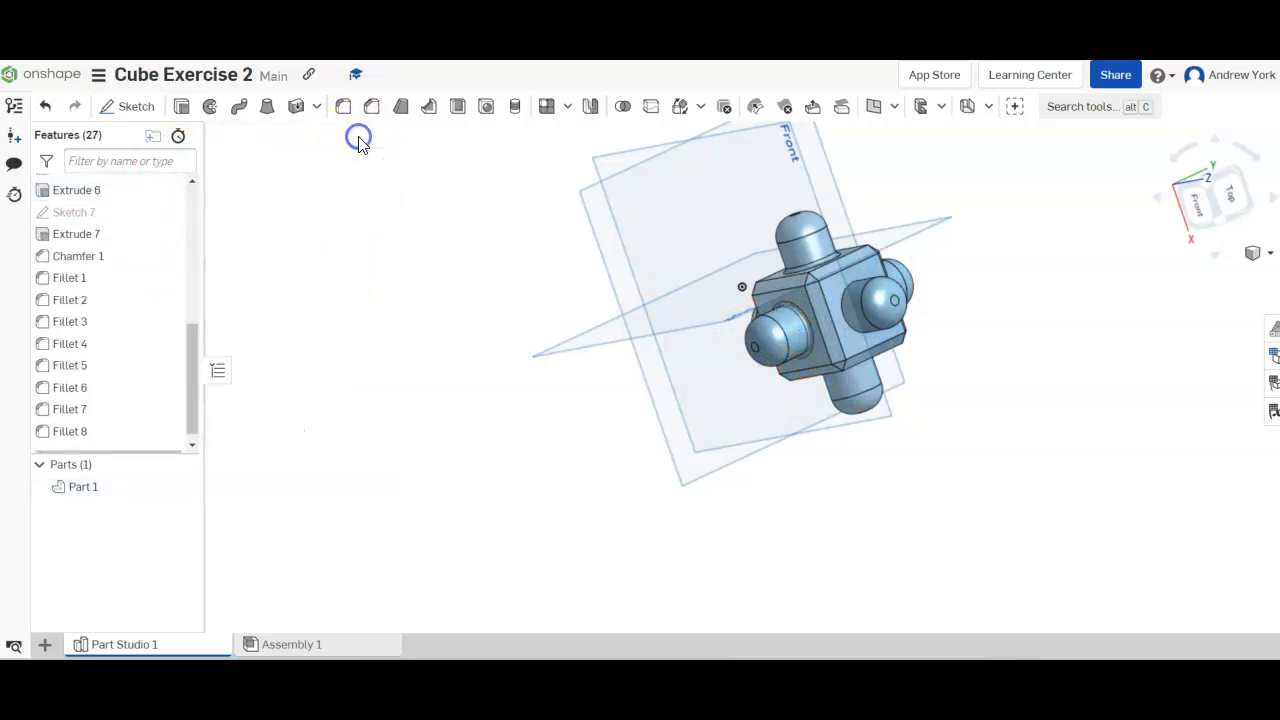
click(846, 322)
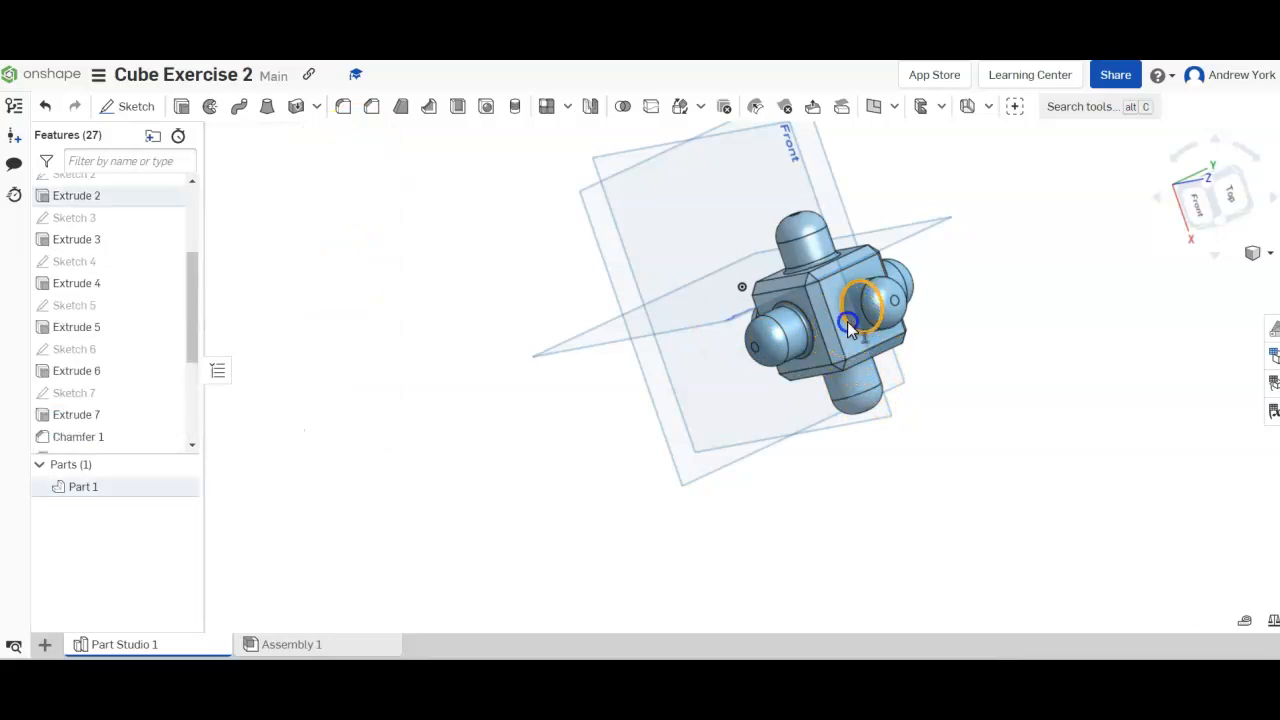
click(346, 106)
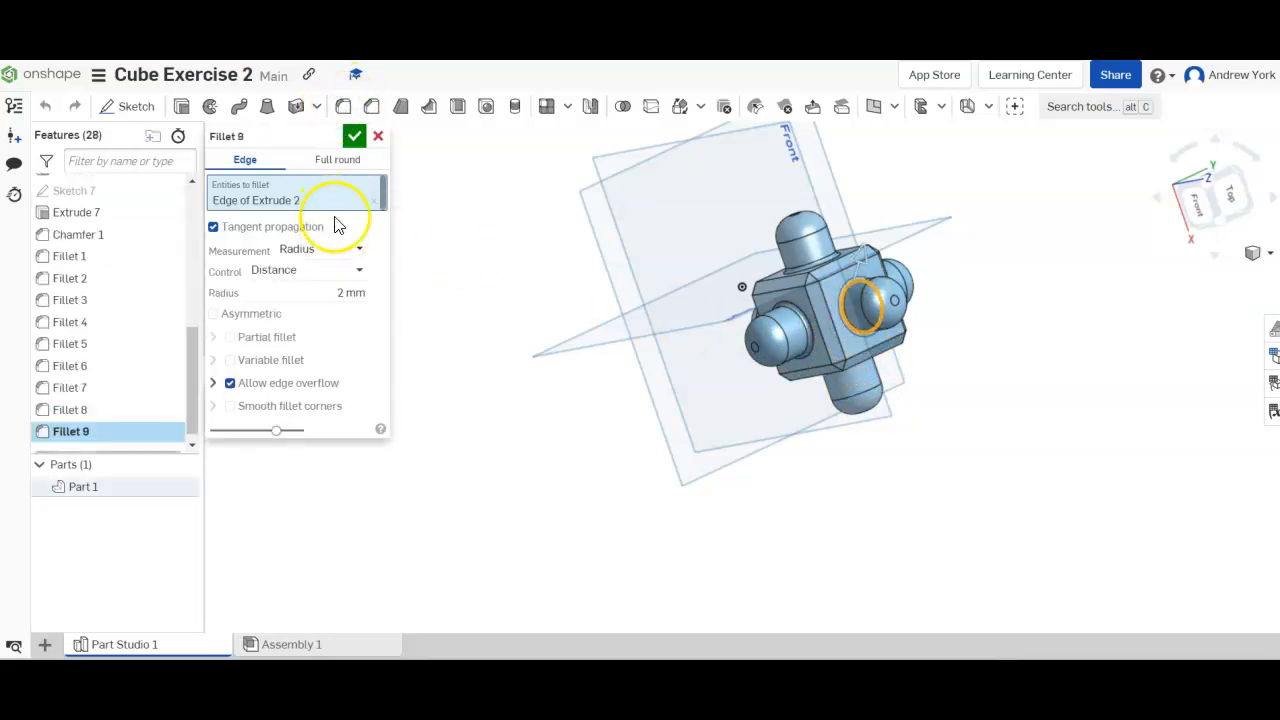
click(354, 135)
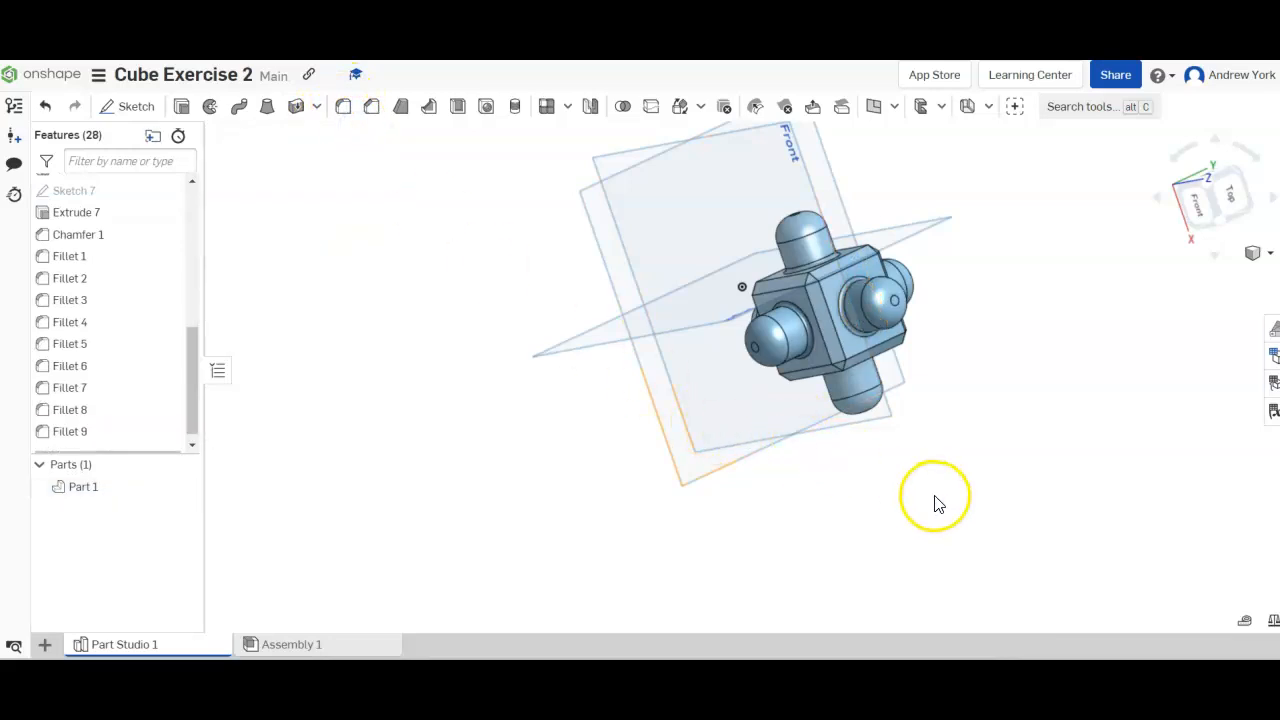
Fillet the base edges of the Extrude 7 and Extrude 5 cylinders as separate features with a 2 mm radius
right_drag(932, 479, 875, 423)
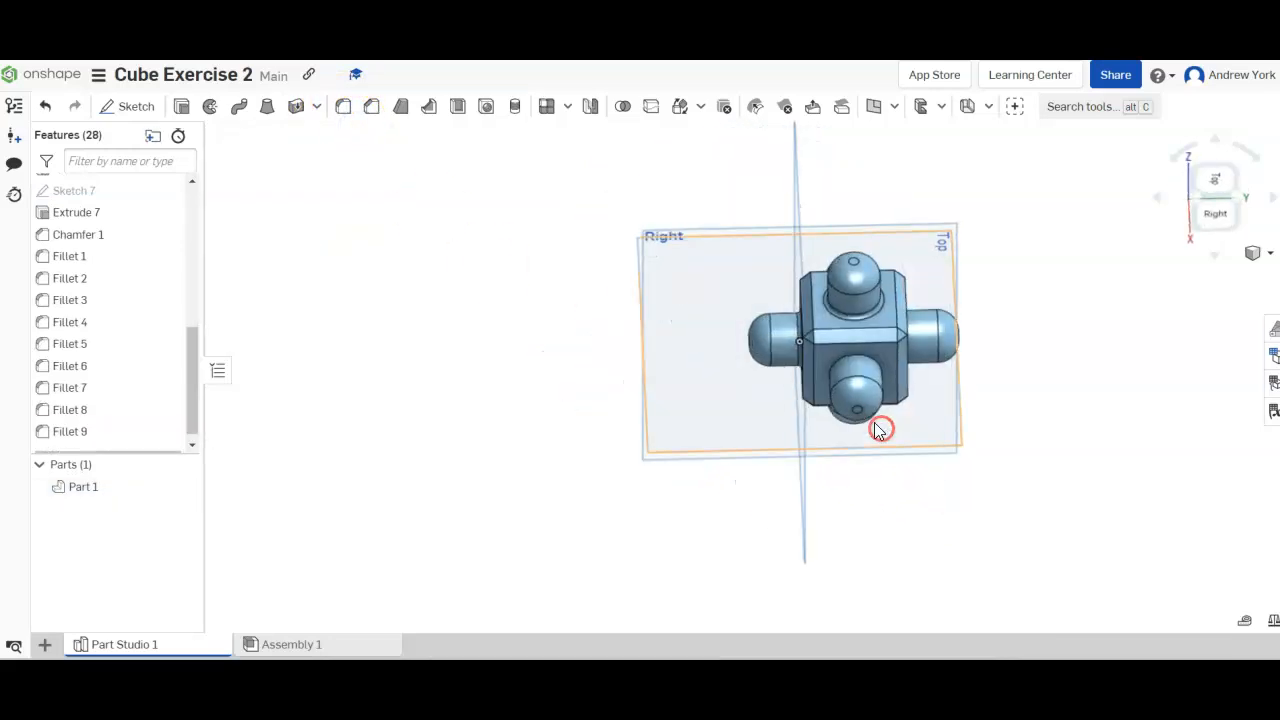
click(838, 370)
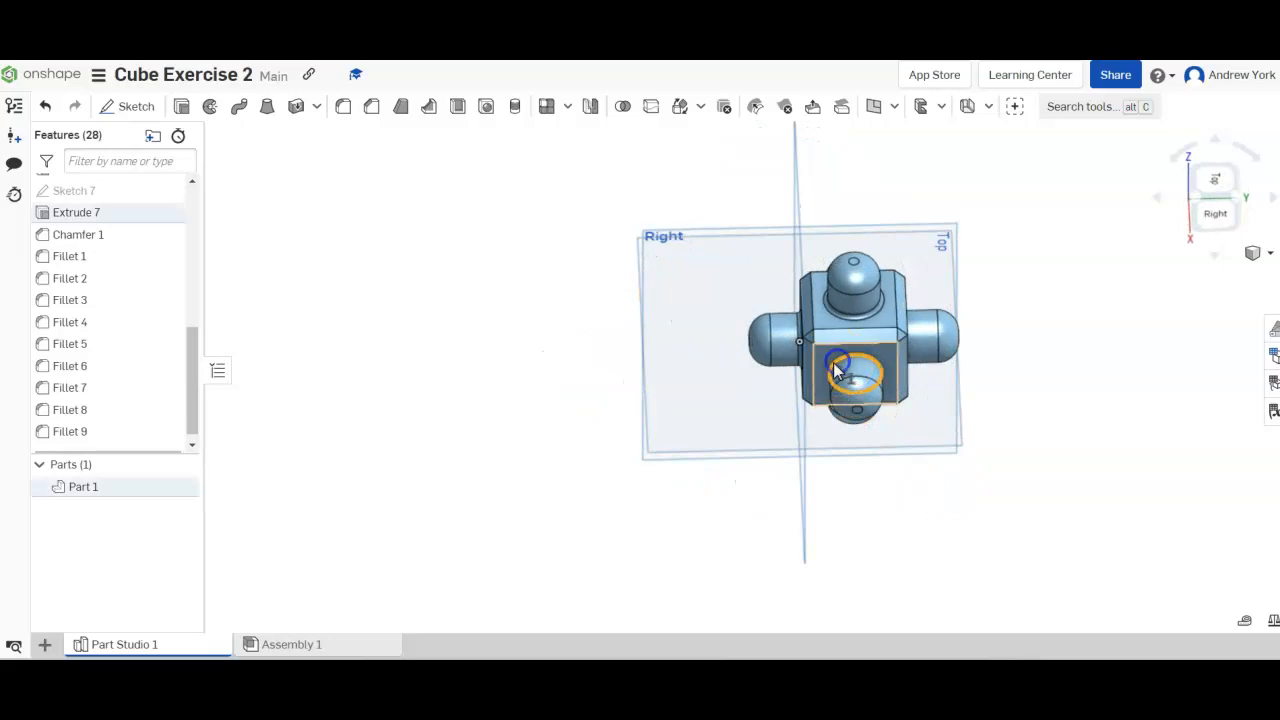
click(343, 106)
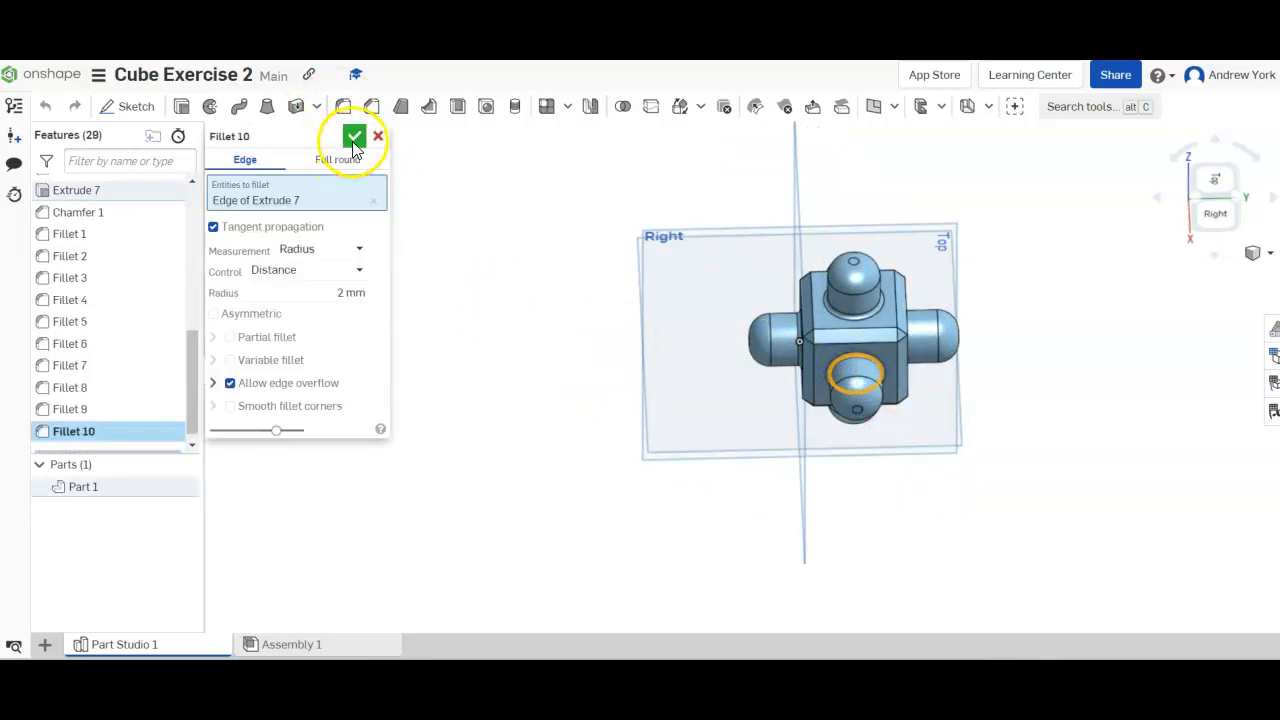
click(355, 139)
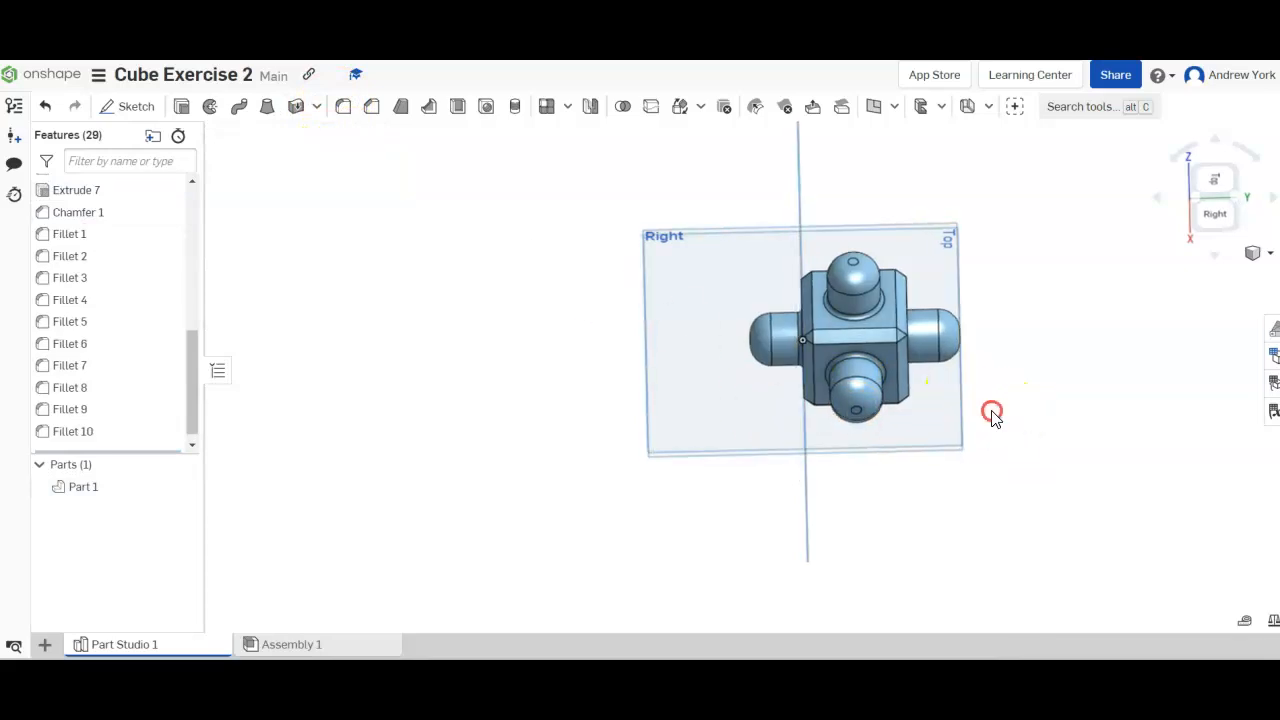
right_drag(992, 415, 926, 407)
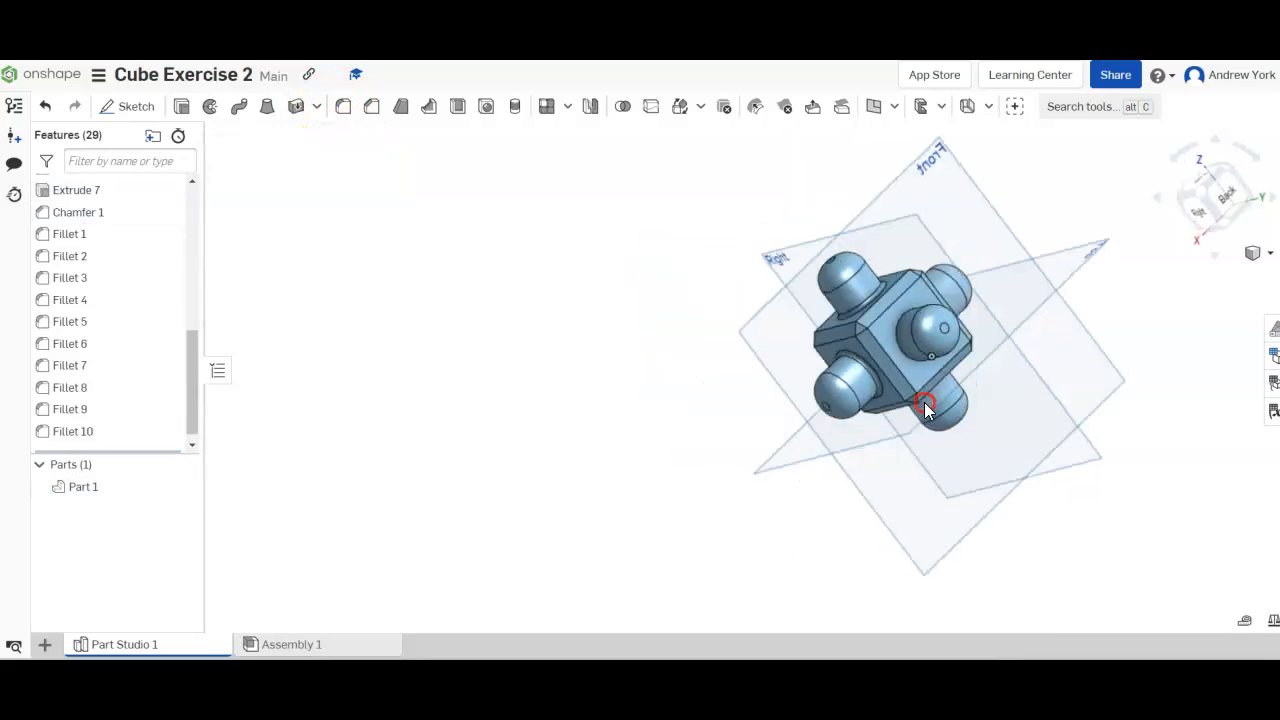
click(900, 347)
click(343, 107)
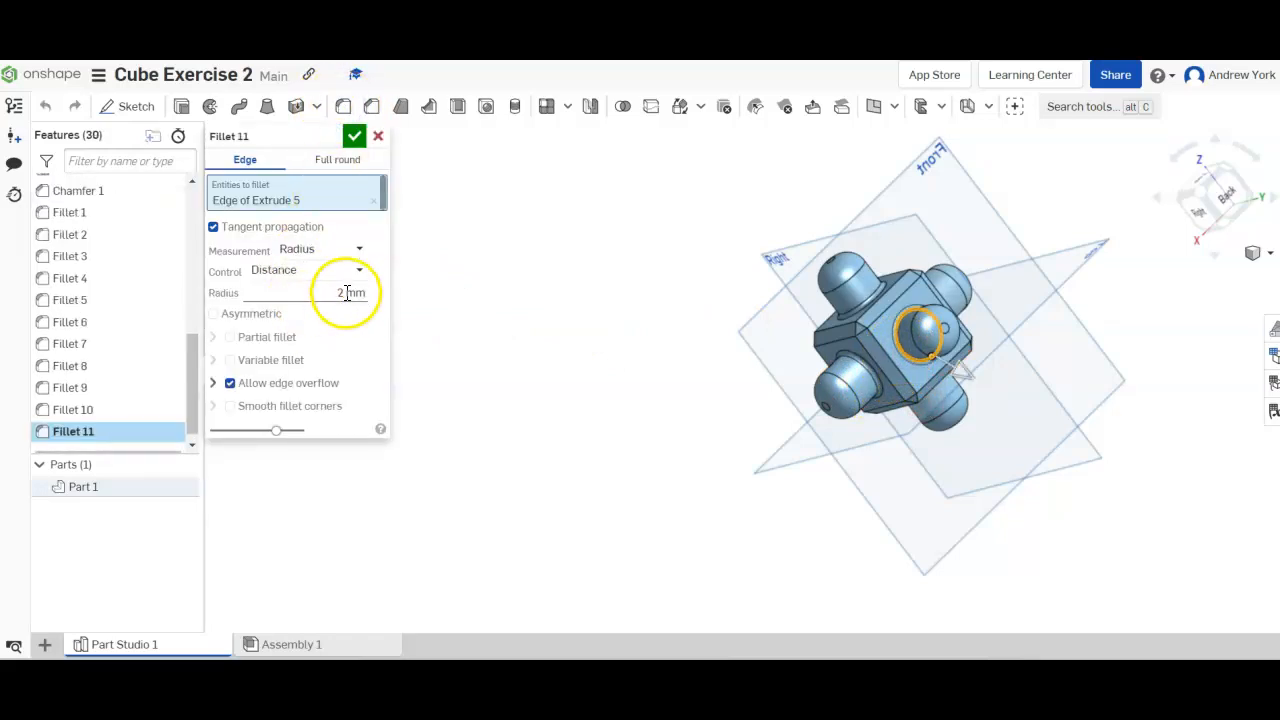
click(352, 136)
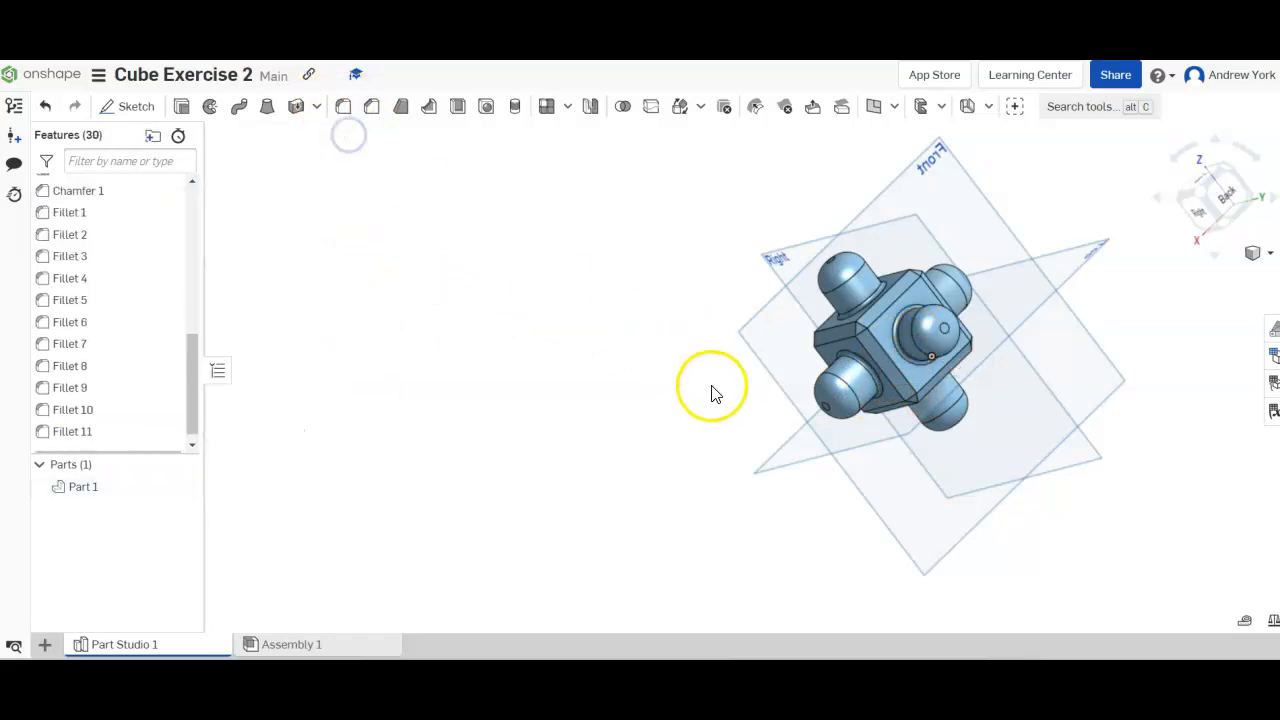
Fillet the base edge of the Extrude 6 cylinder with a 2 mm radius
right_drag(813, 367, 750, 344)
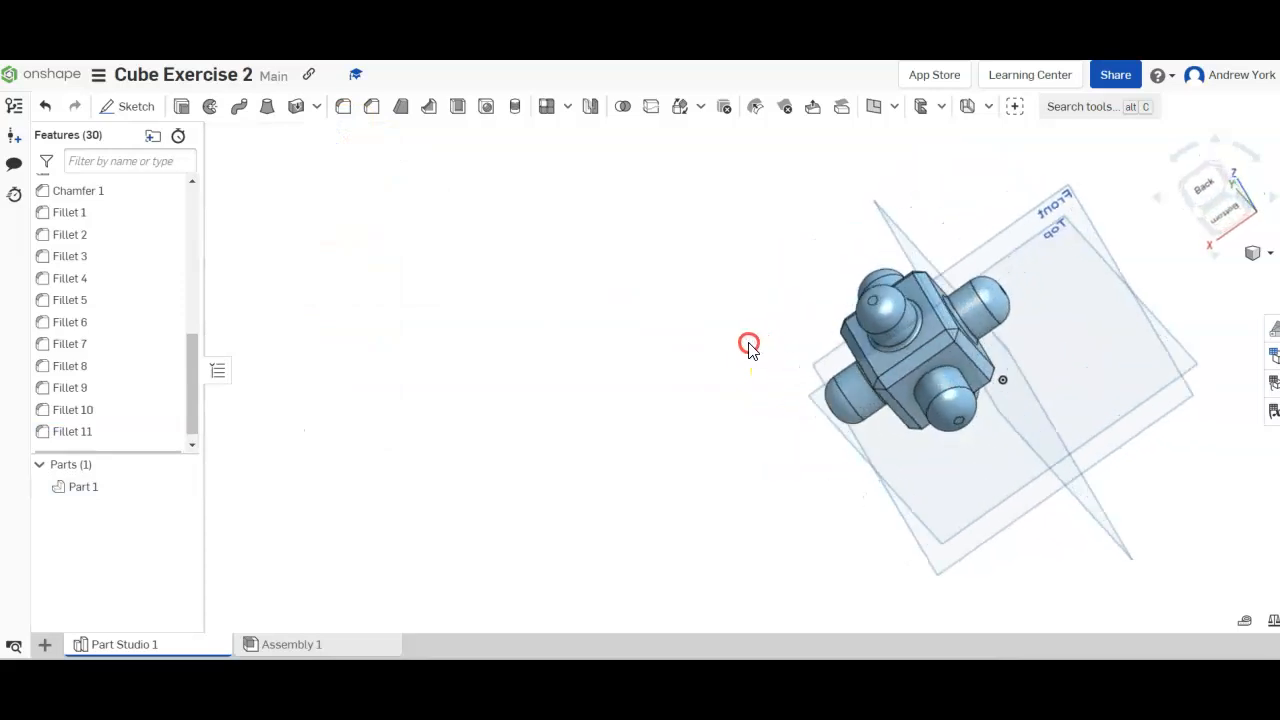
click(920, 388)
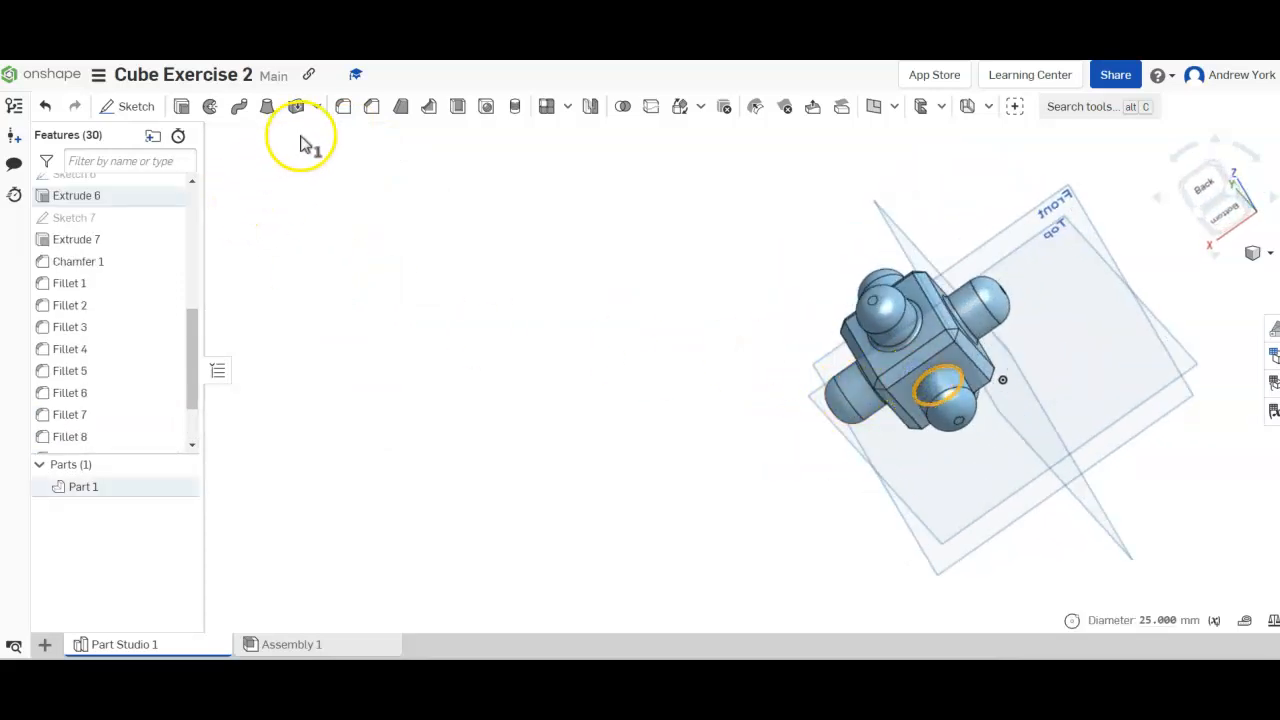
click(345, 107)
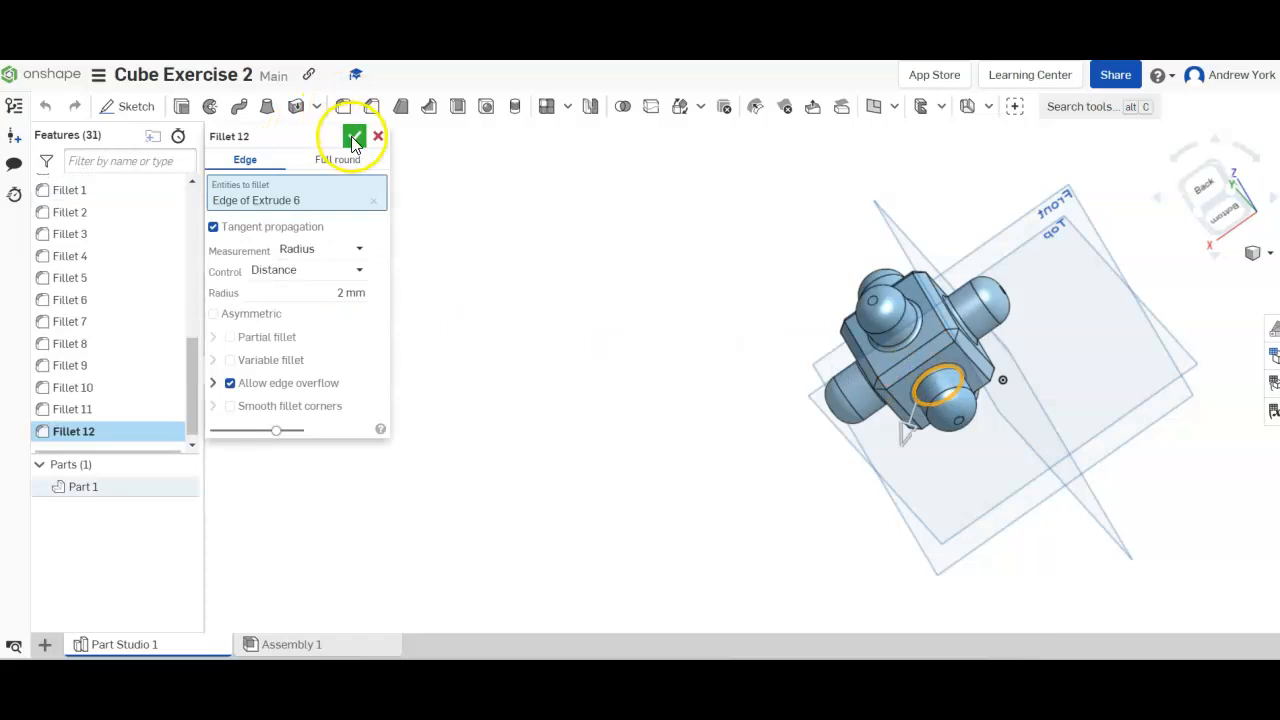
click(350, 134)
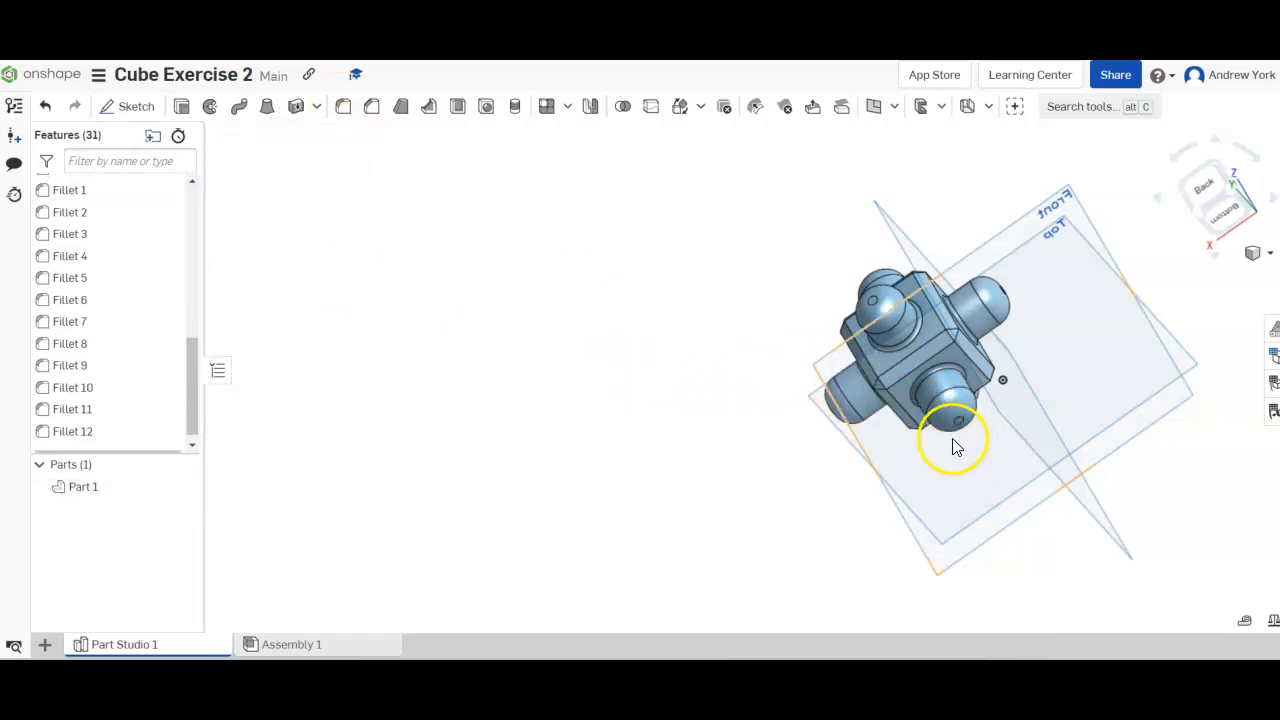
Edit the existing Fillet 4 feature on the Extrude 5 cylinder's end and set its radius to 5 mm
right_drag(963, 465, 617, 190)
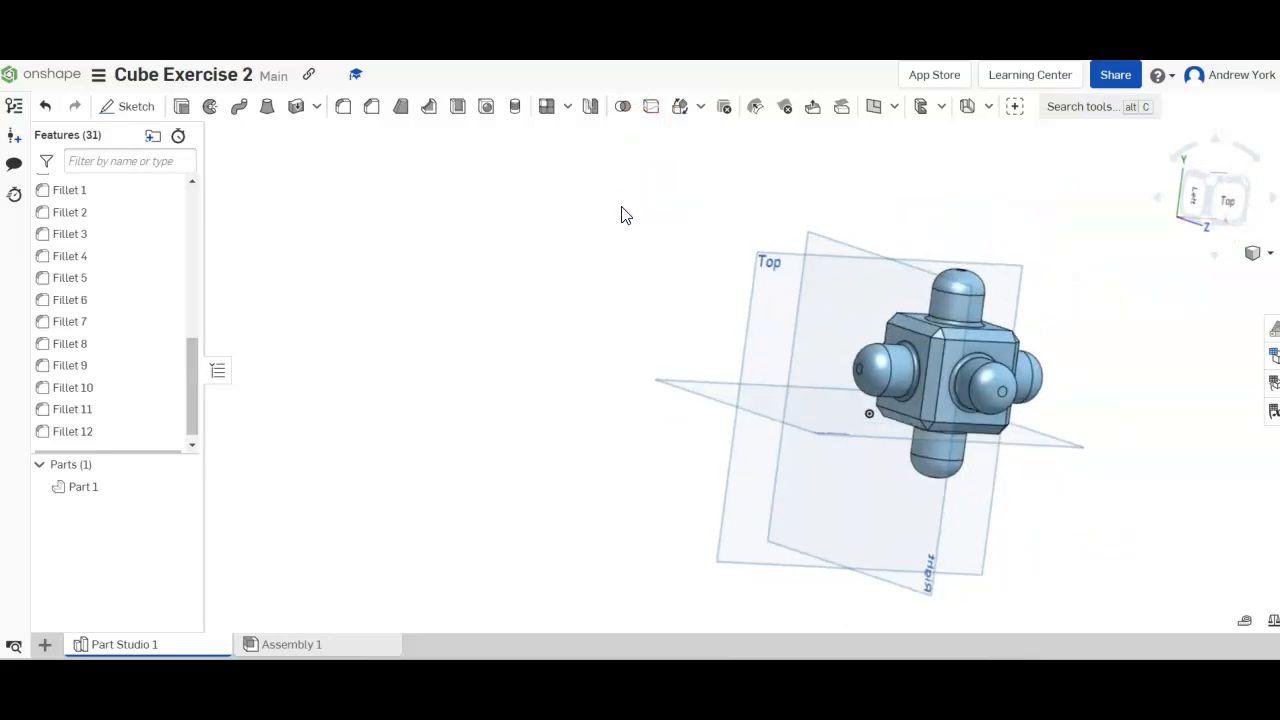
click(72, 257)
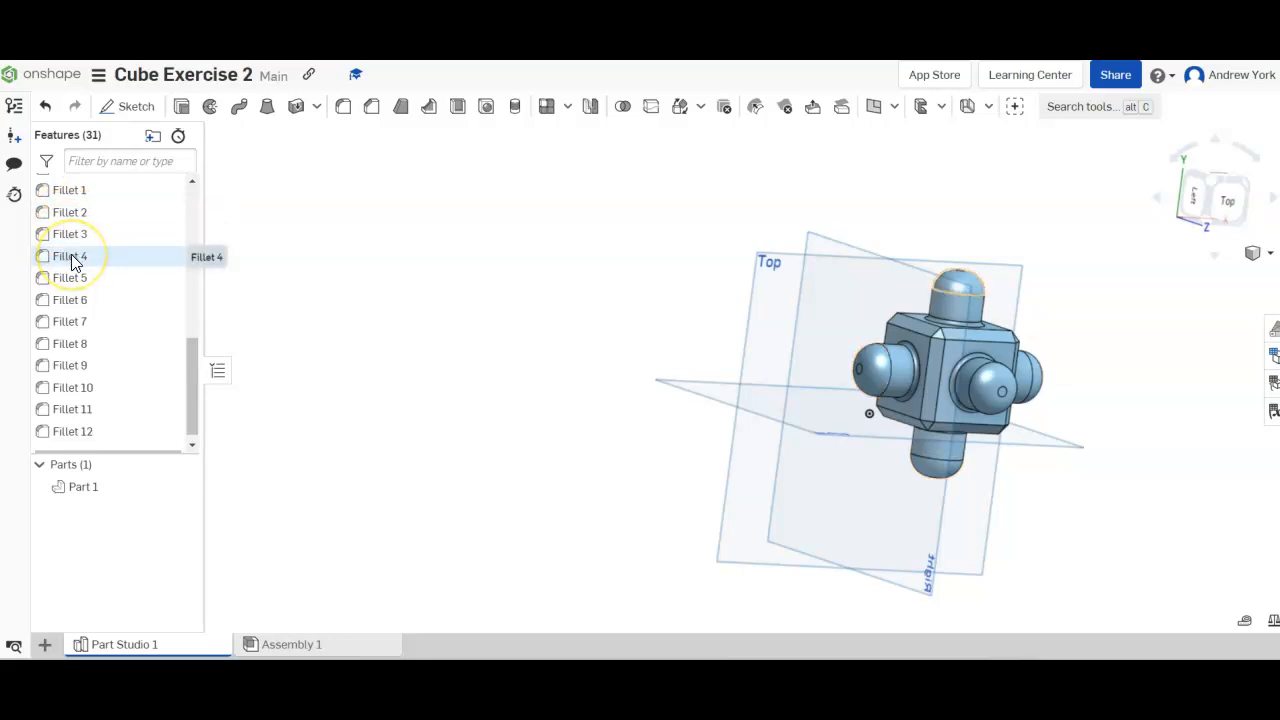
right_click(74, 258)
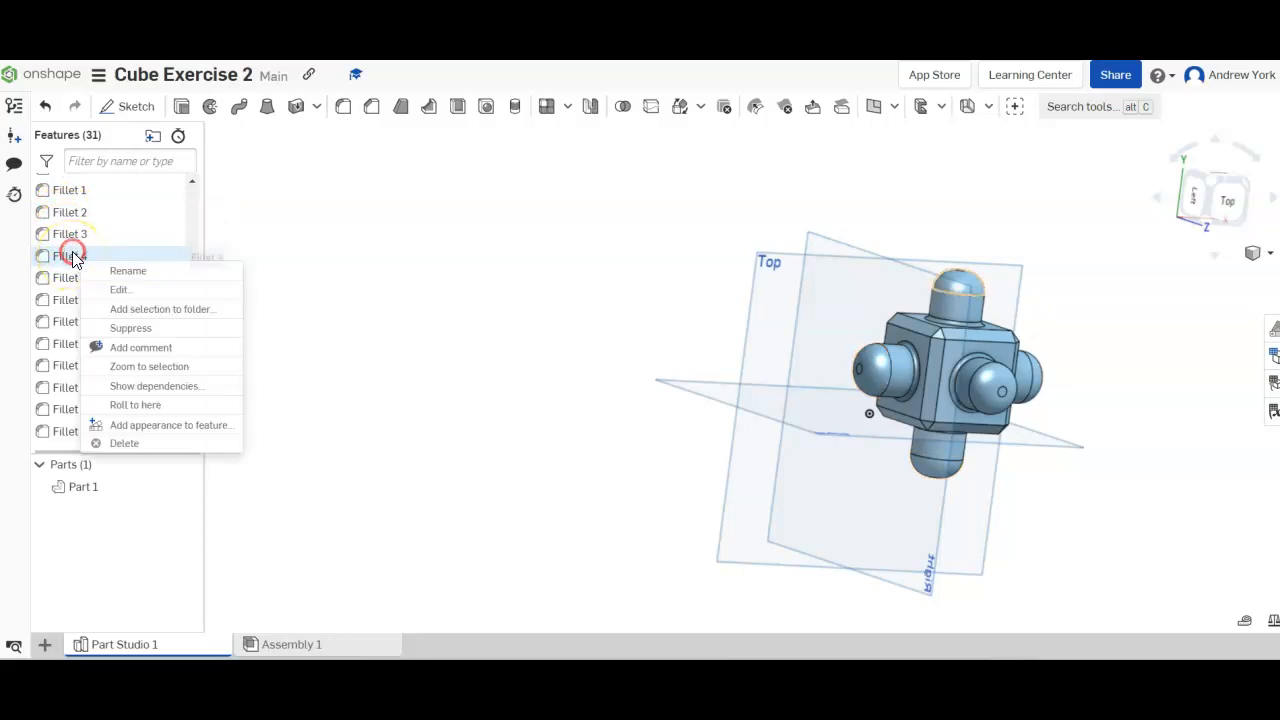
click(116, 293)
click(336, 292)
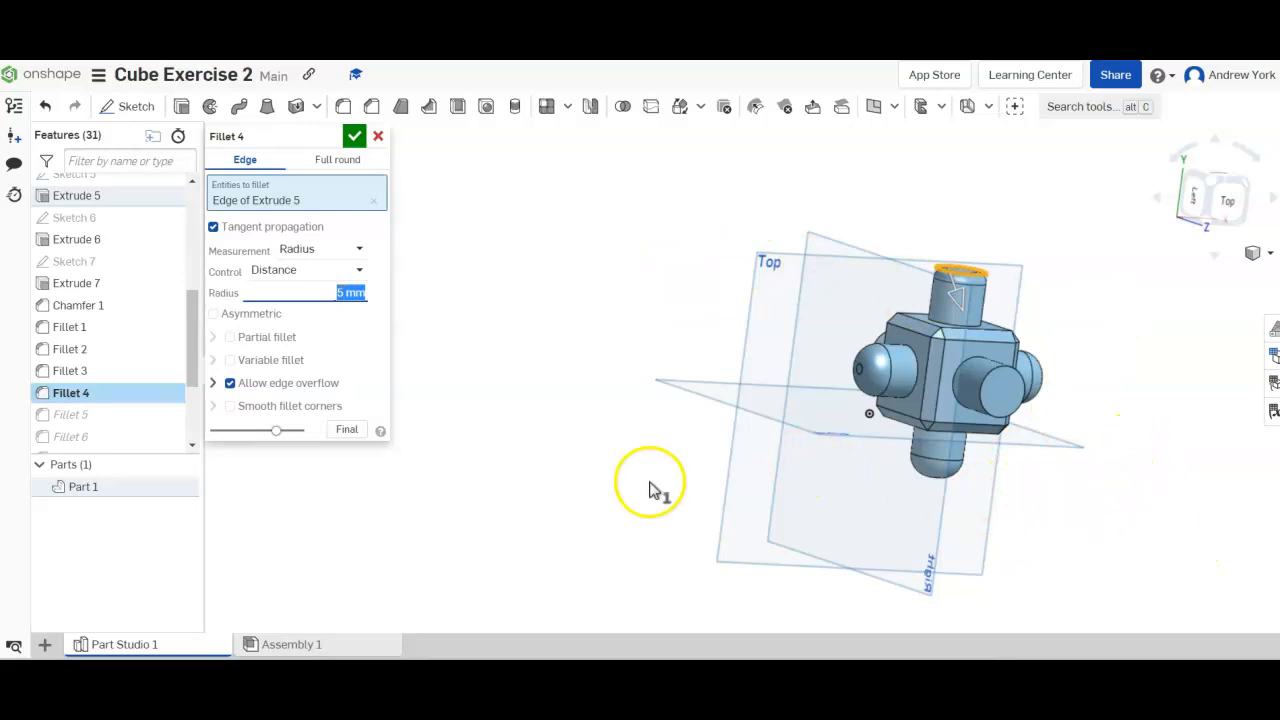
right_drag(697, 475, 626, 459)
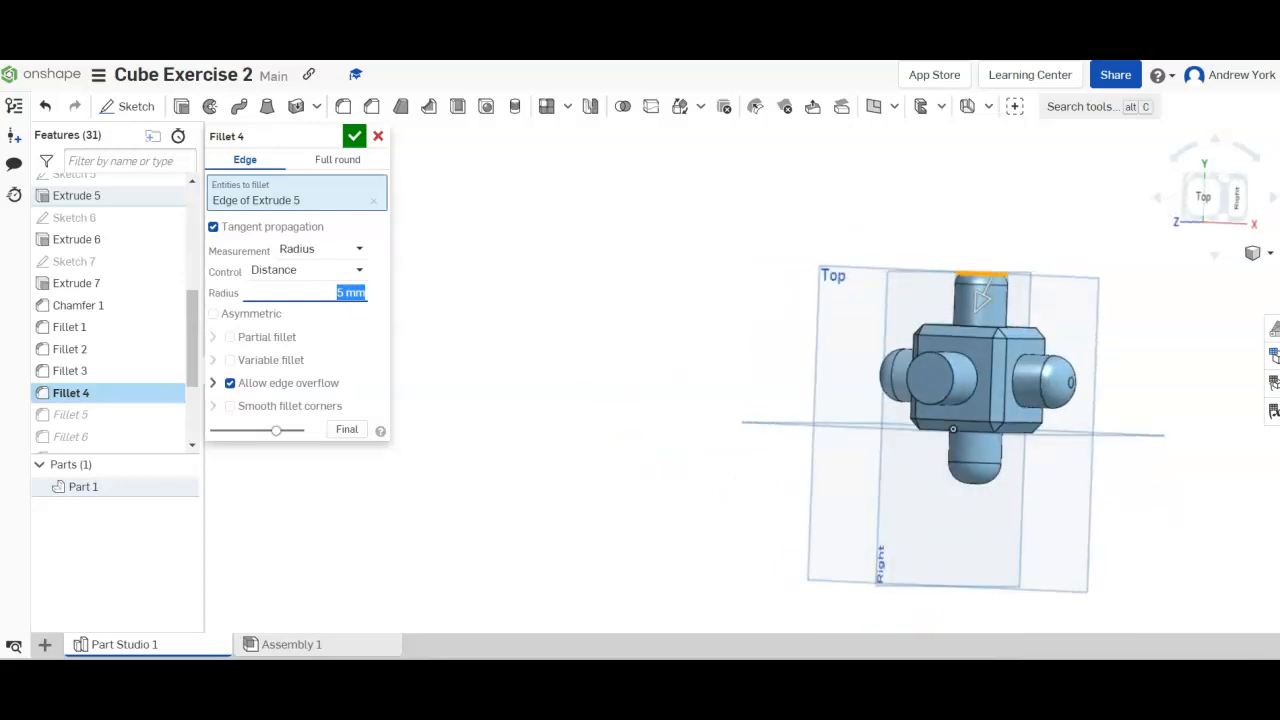
click(354, 136)
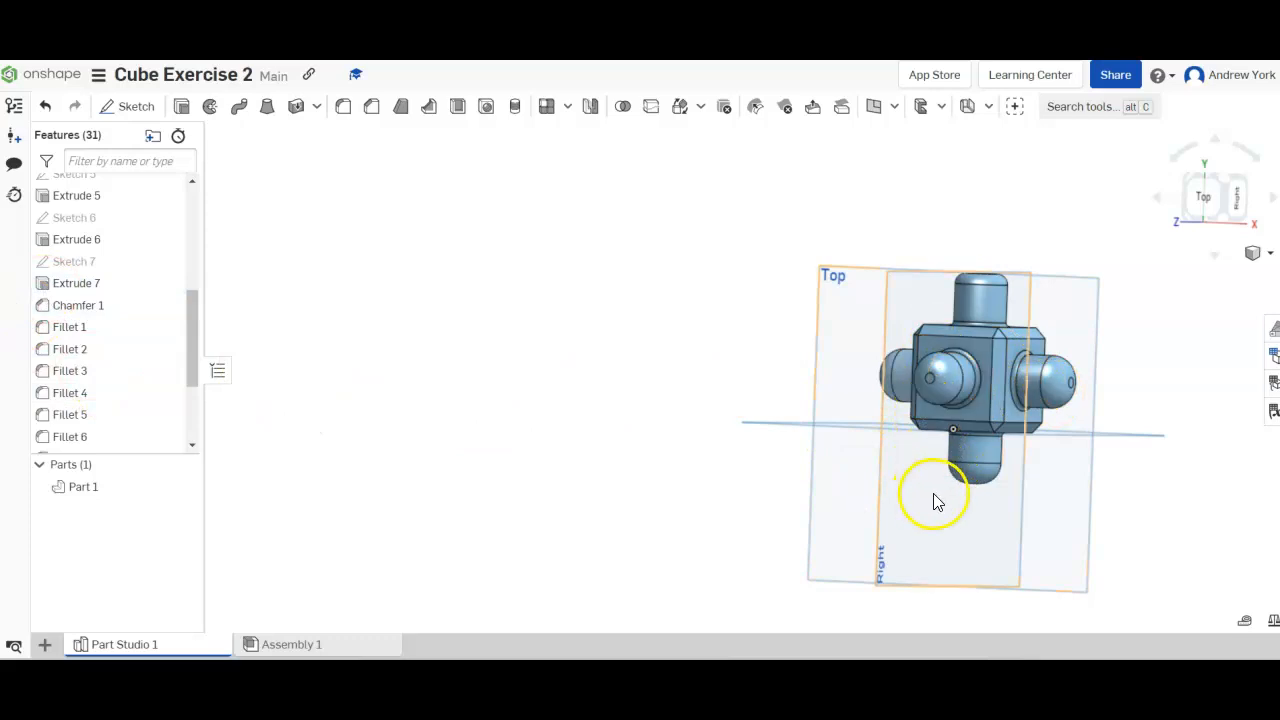
Highlight Fillet 1 and Fillet 4 on the model to examine which cylinder end each feature rounds
right_drag(934, 457, 851, 437)
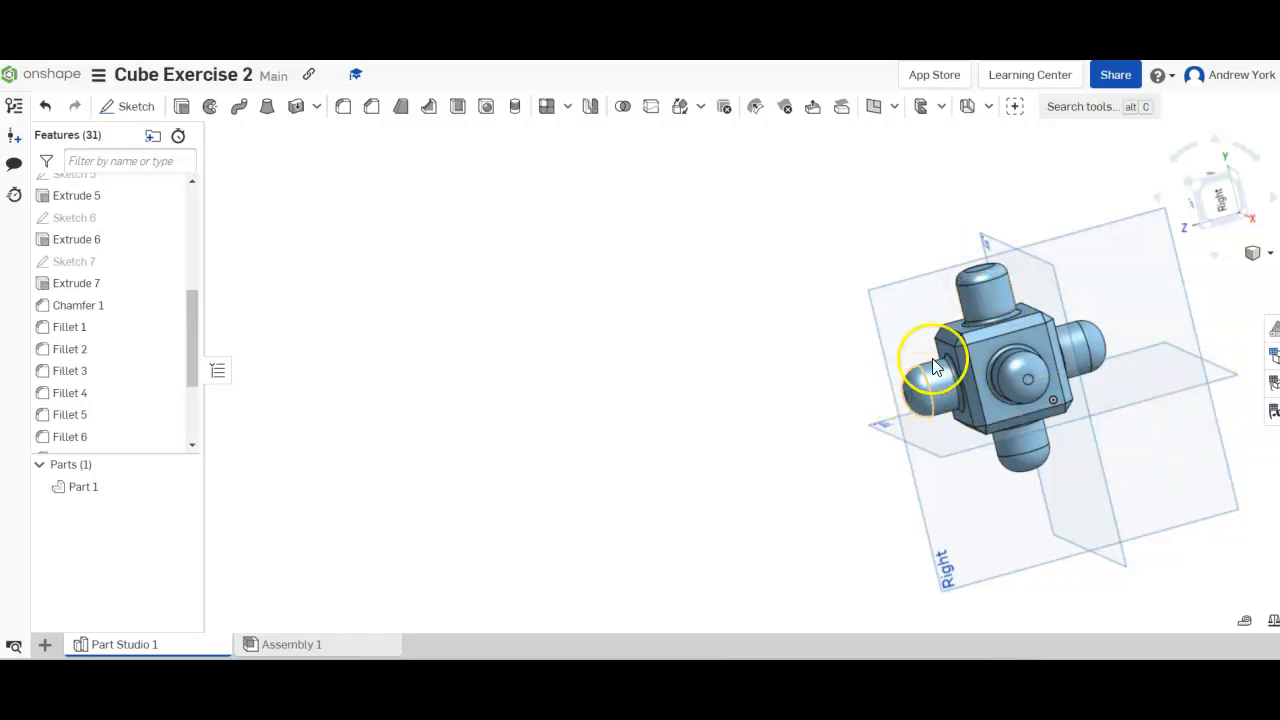
click(972, 280)
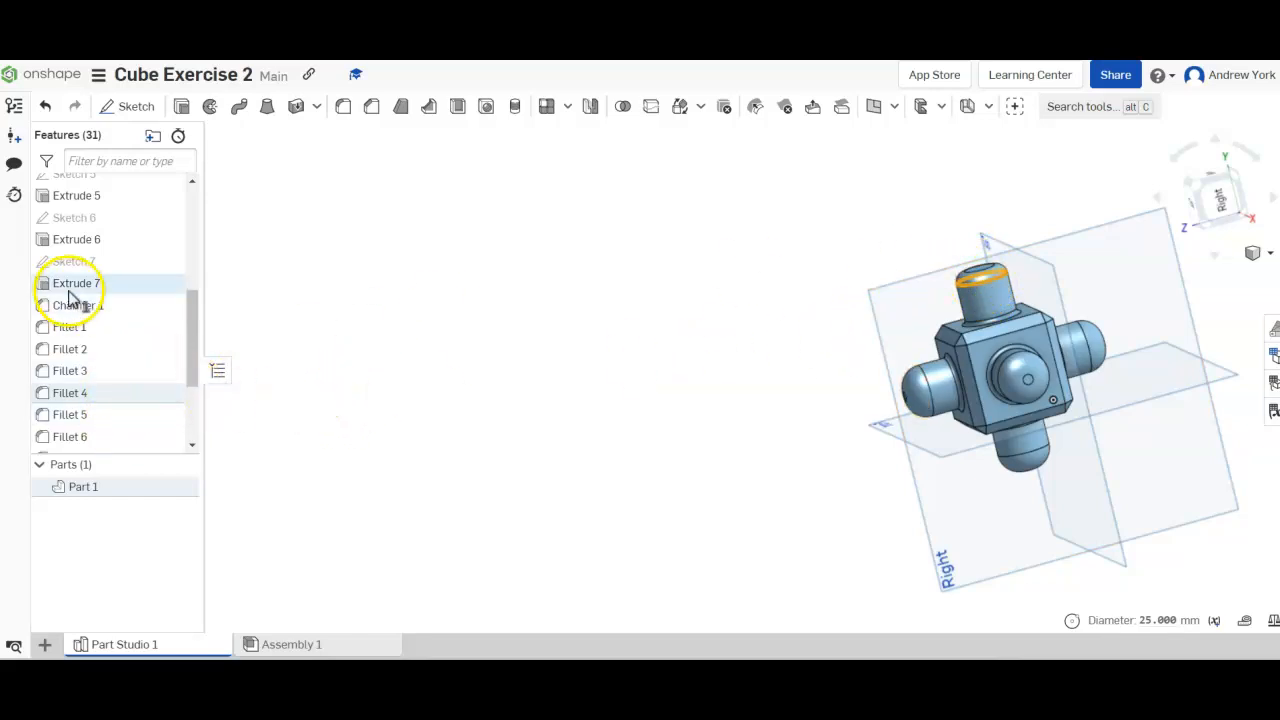
click(75, 328)
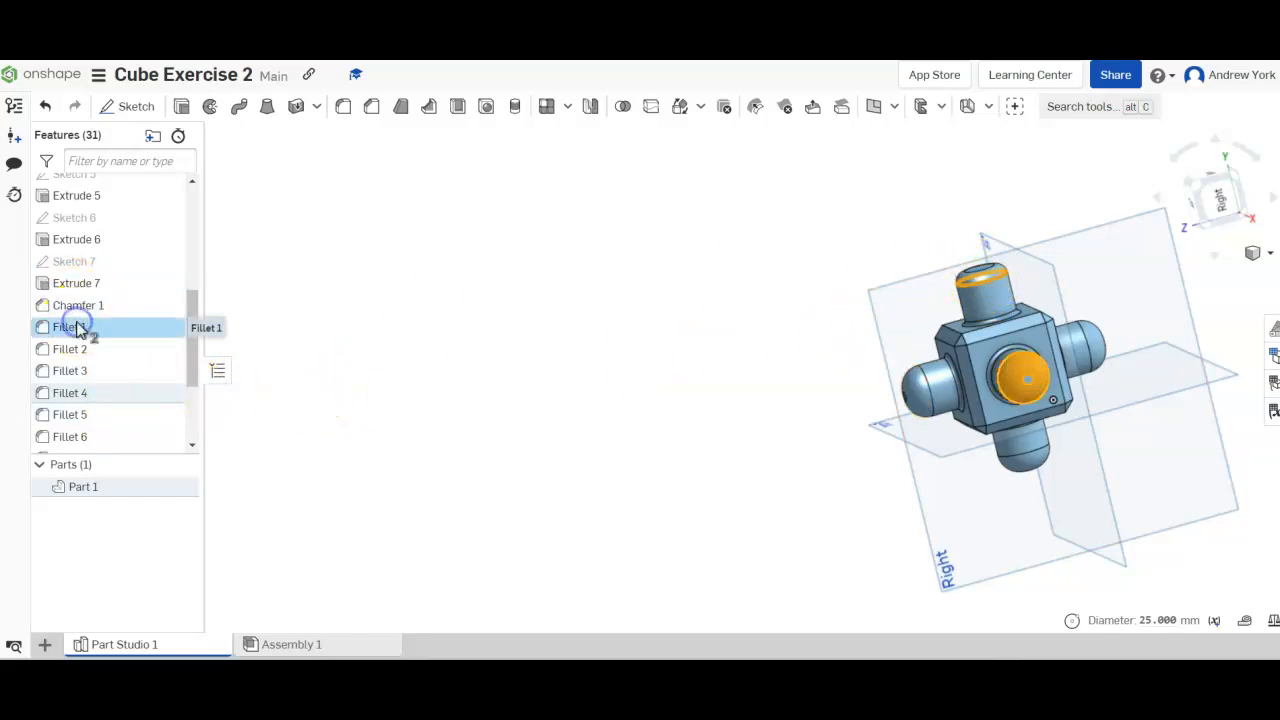
ctrl+click(92, 393)
click(395, 403)
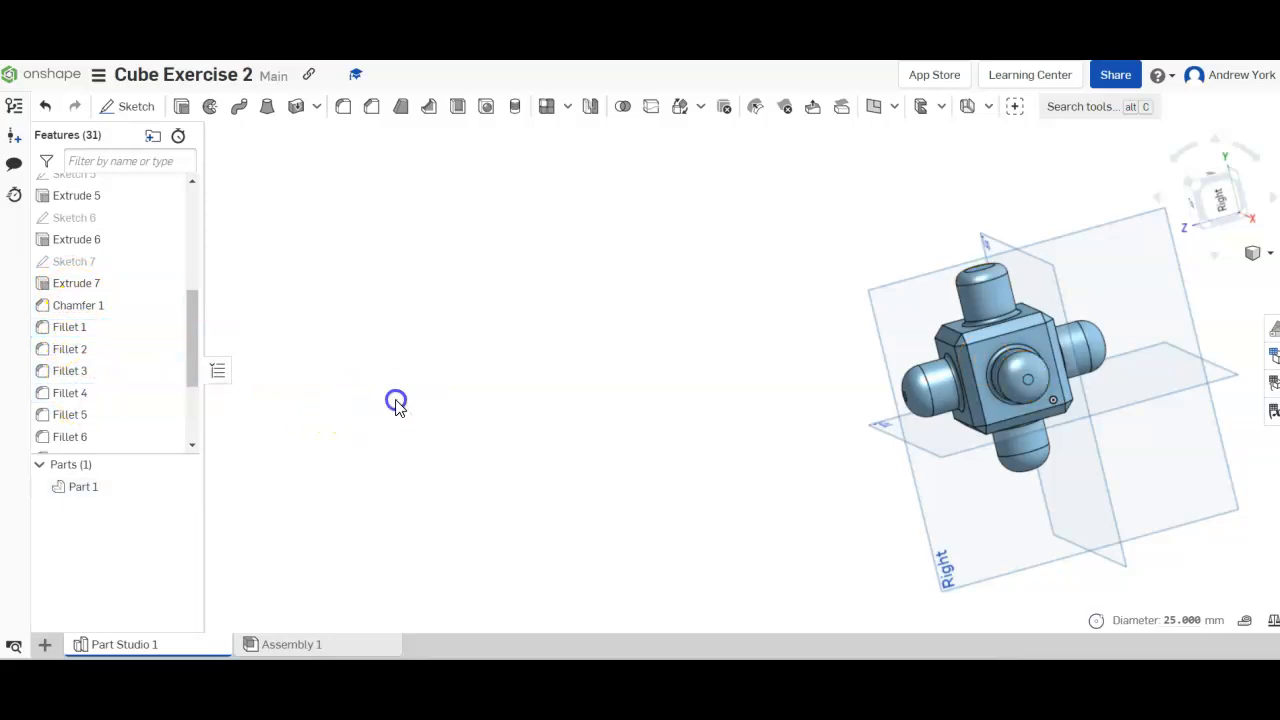
click(78, 396)
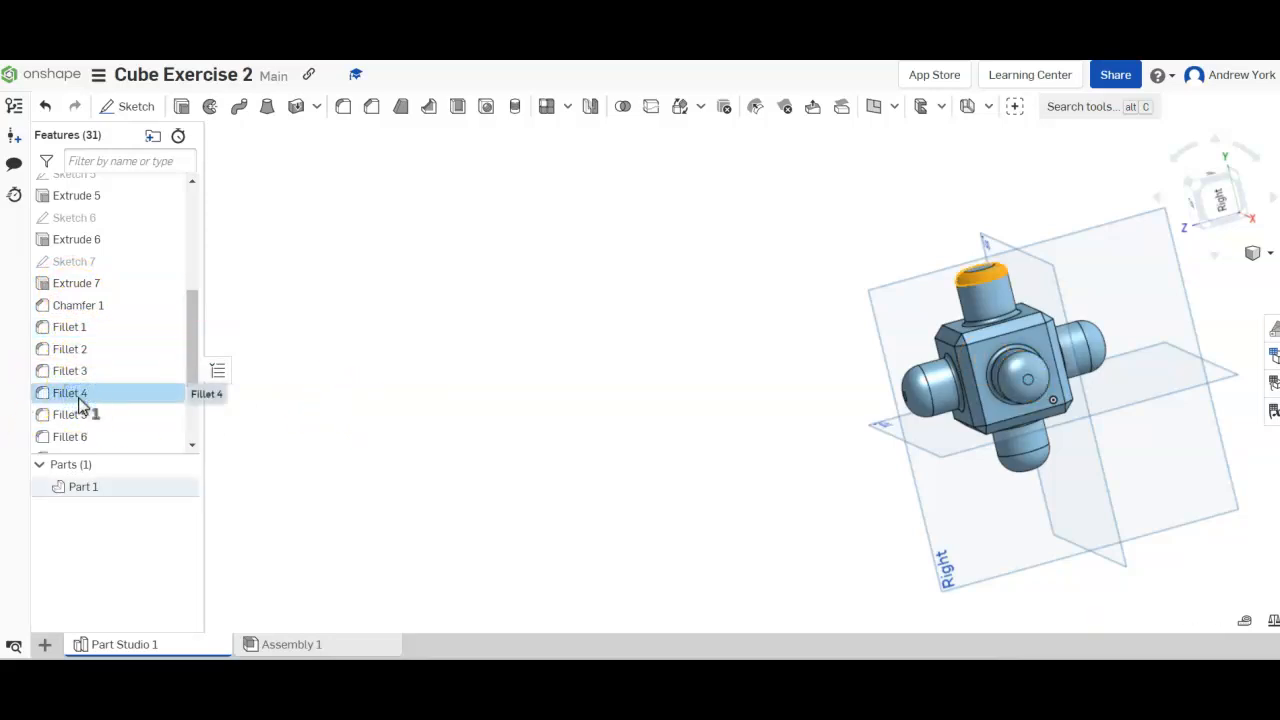
ctrl+click(65, 329)
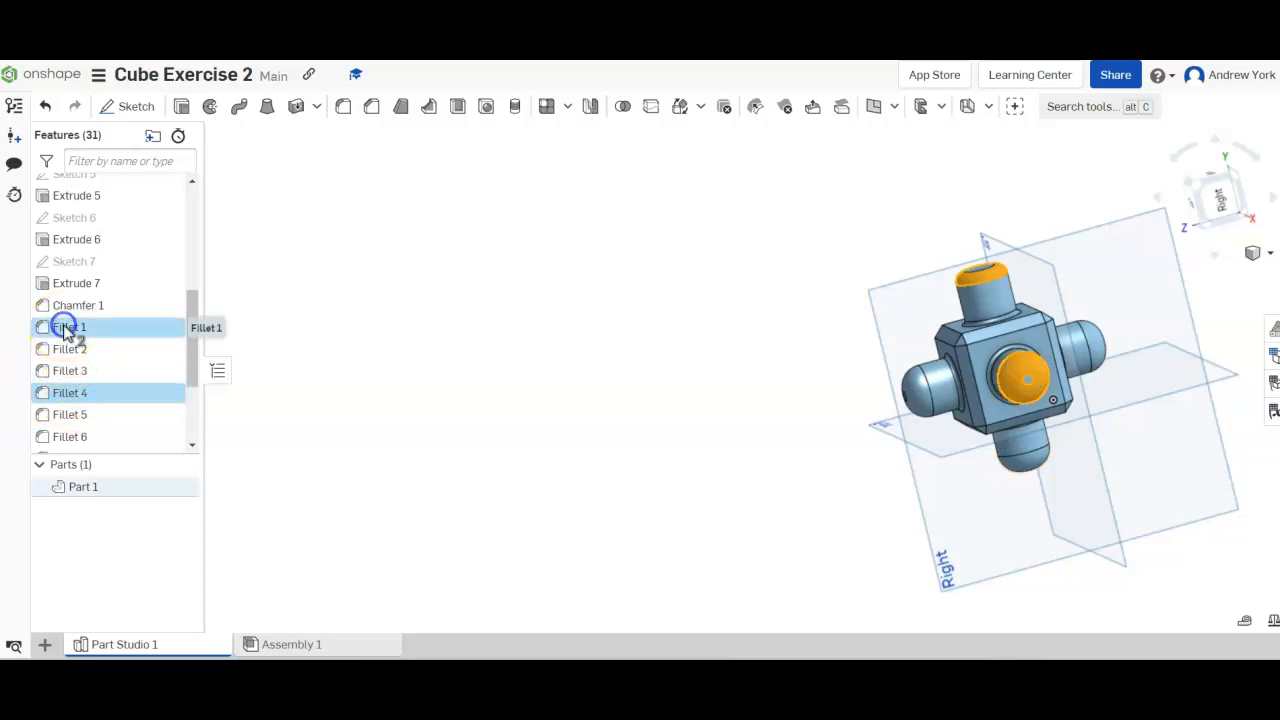
click(334, 434)
Edit the Fillet 4 feature on the Extrude 5 cylinder's end and set its radius to 10 mm
click(75, 400)
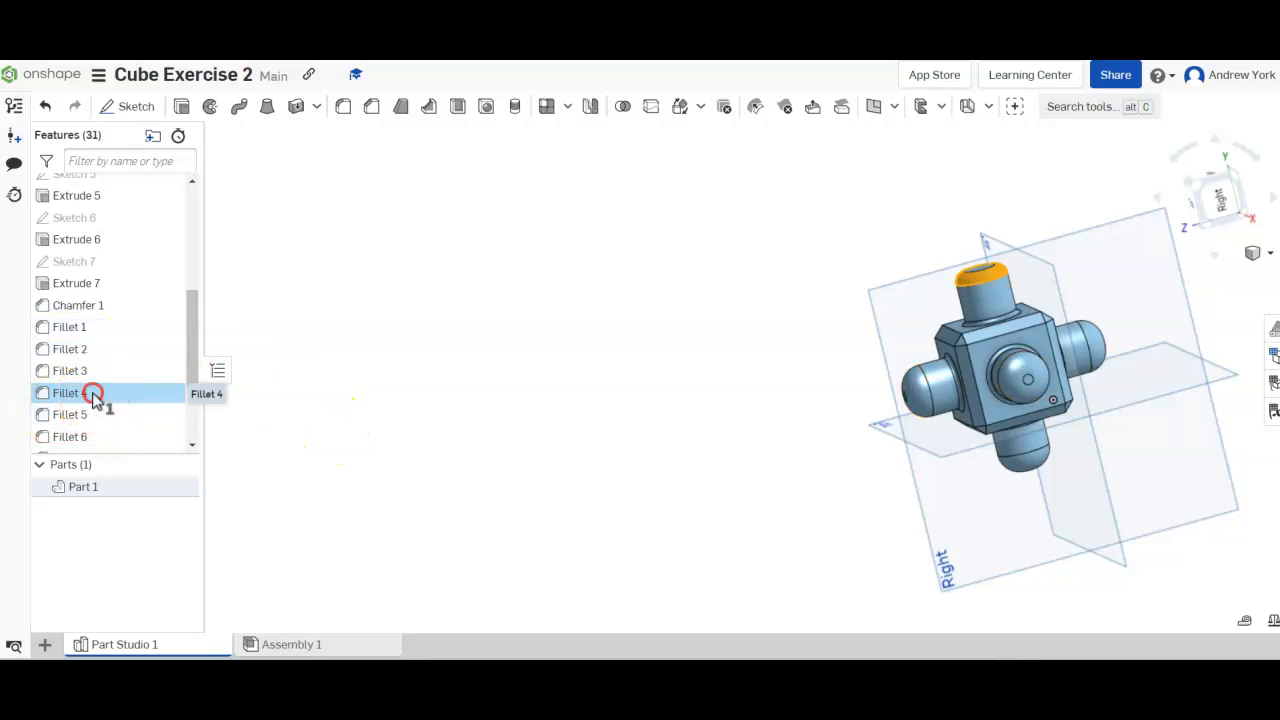
right_click(93, 396)
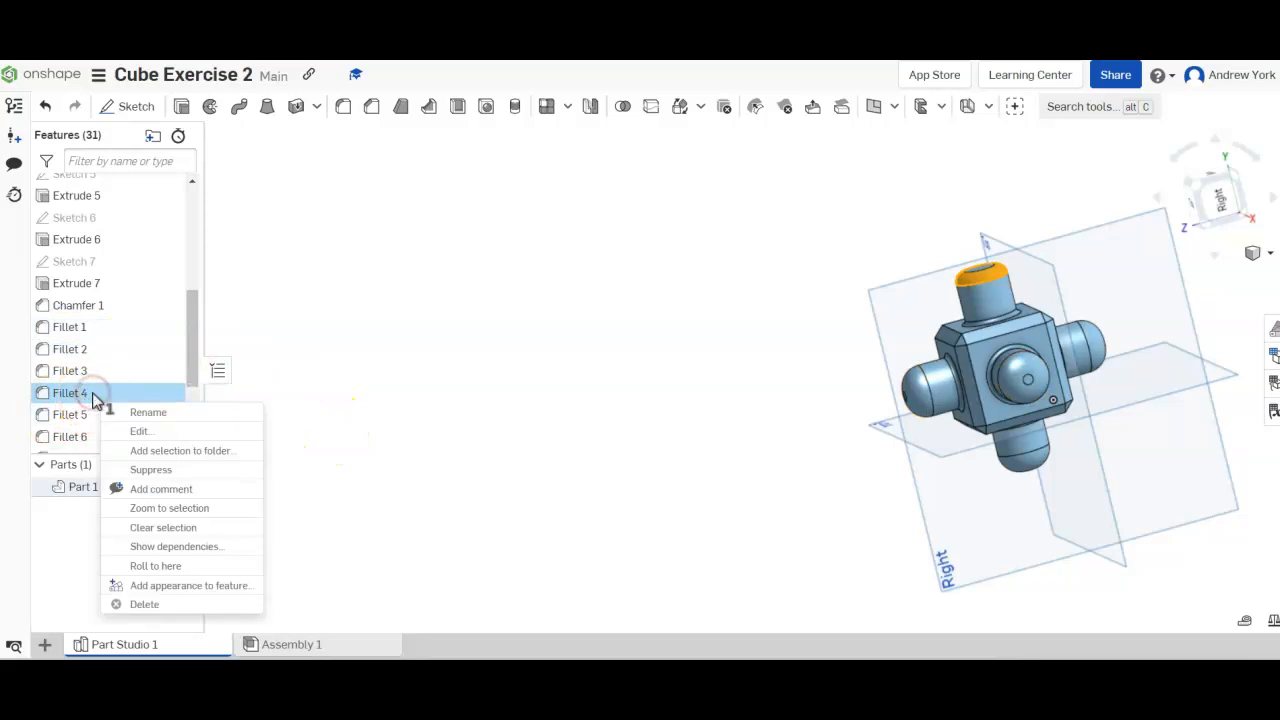
click(135, 431)
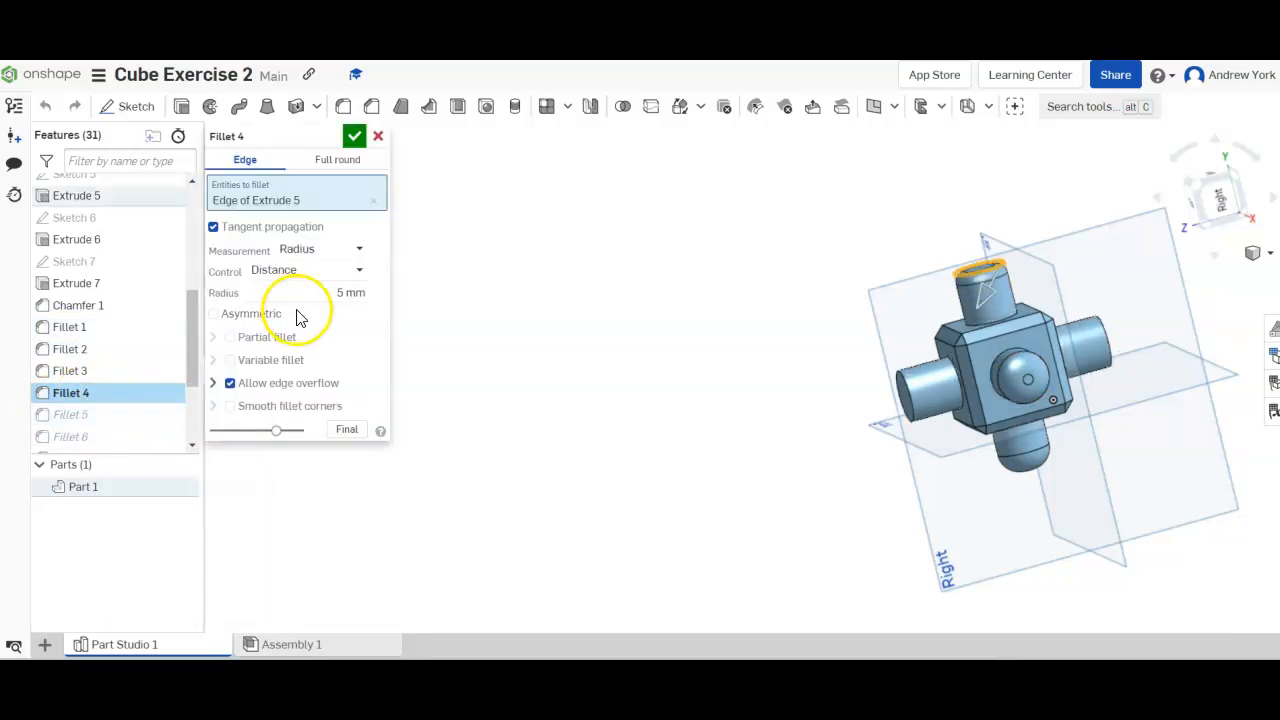
click(334, 293)
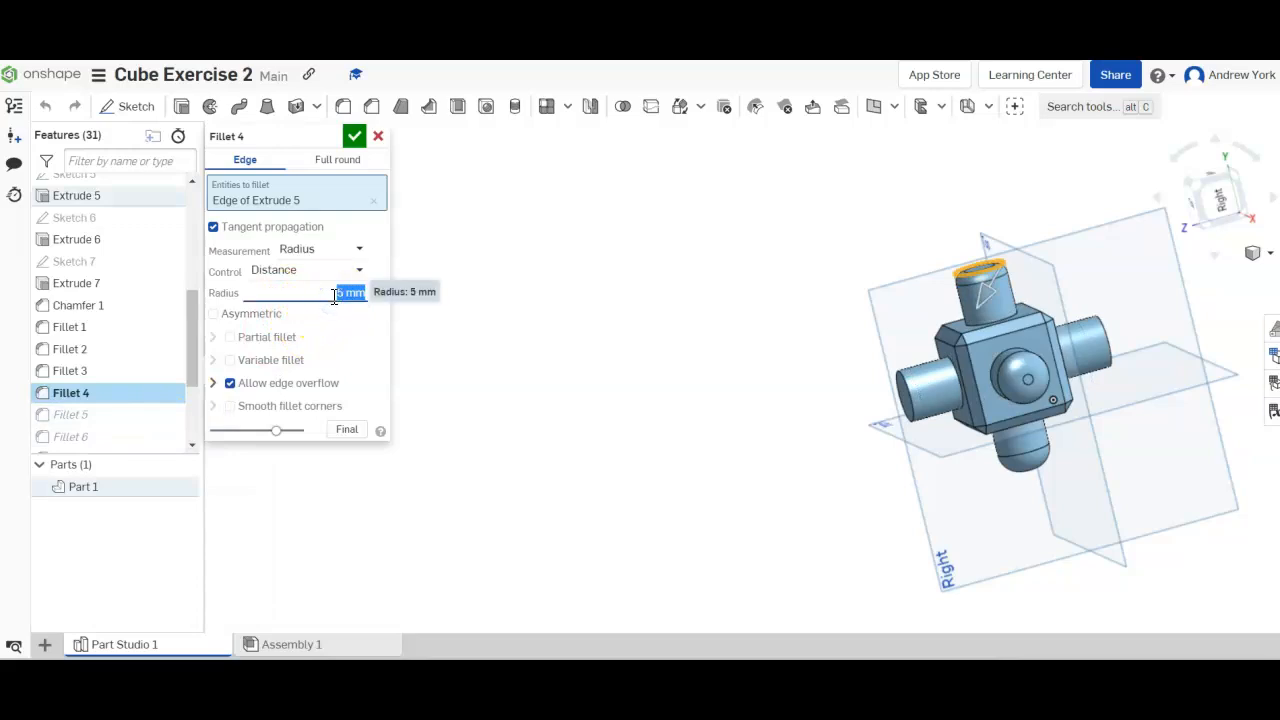
key(Return)
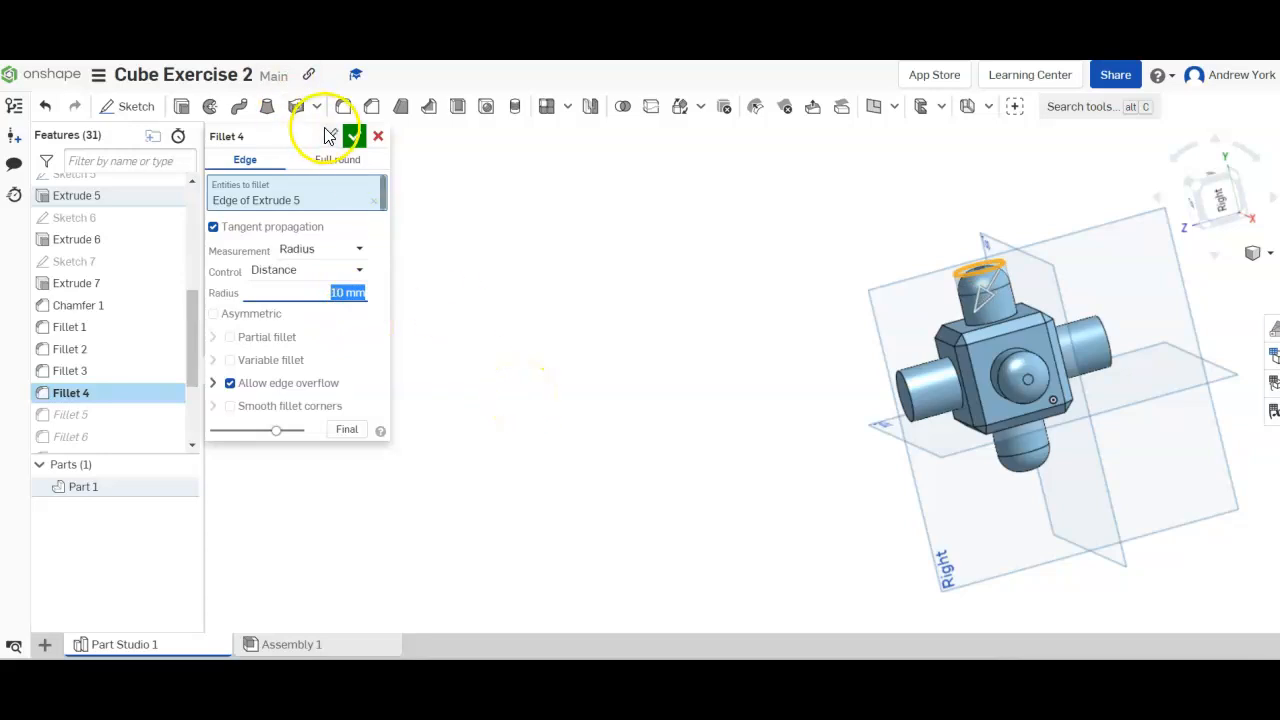
click(354, 136)
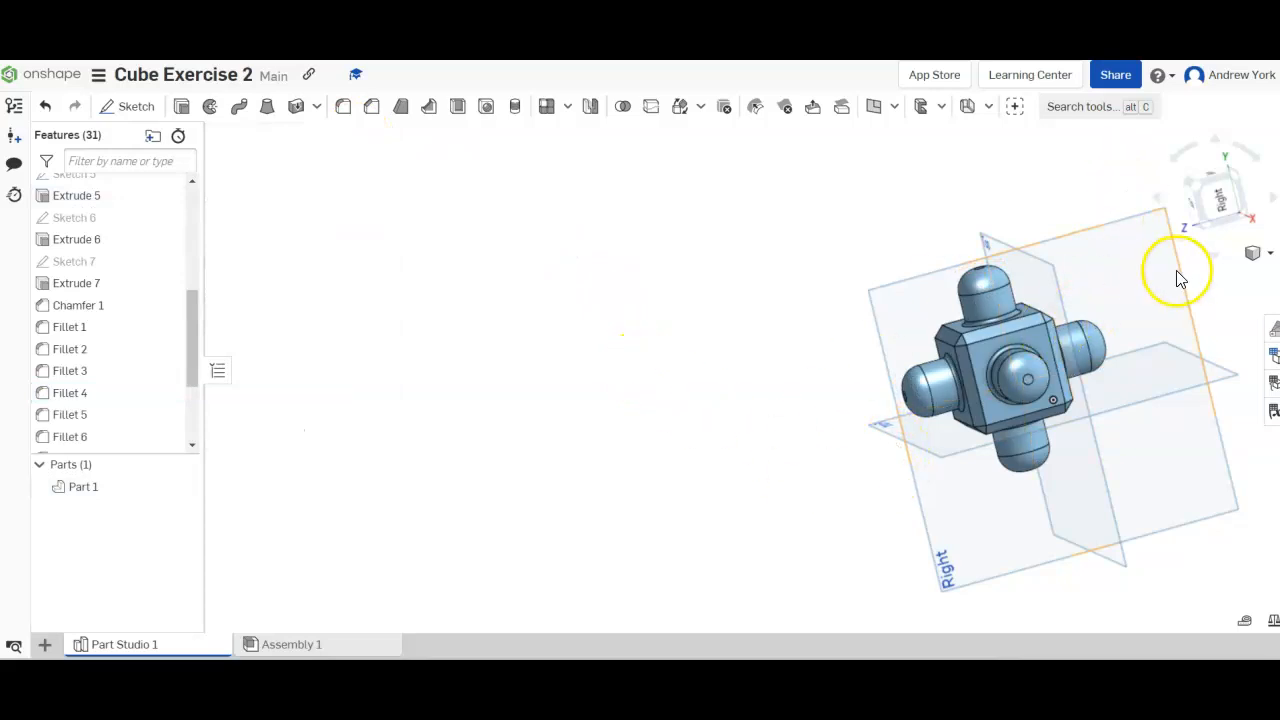
click(1225, 202)
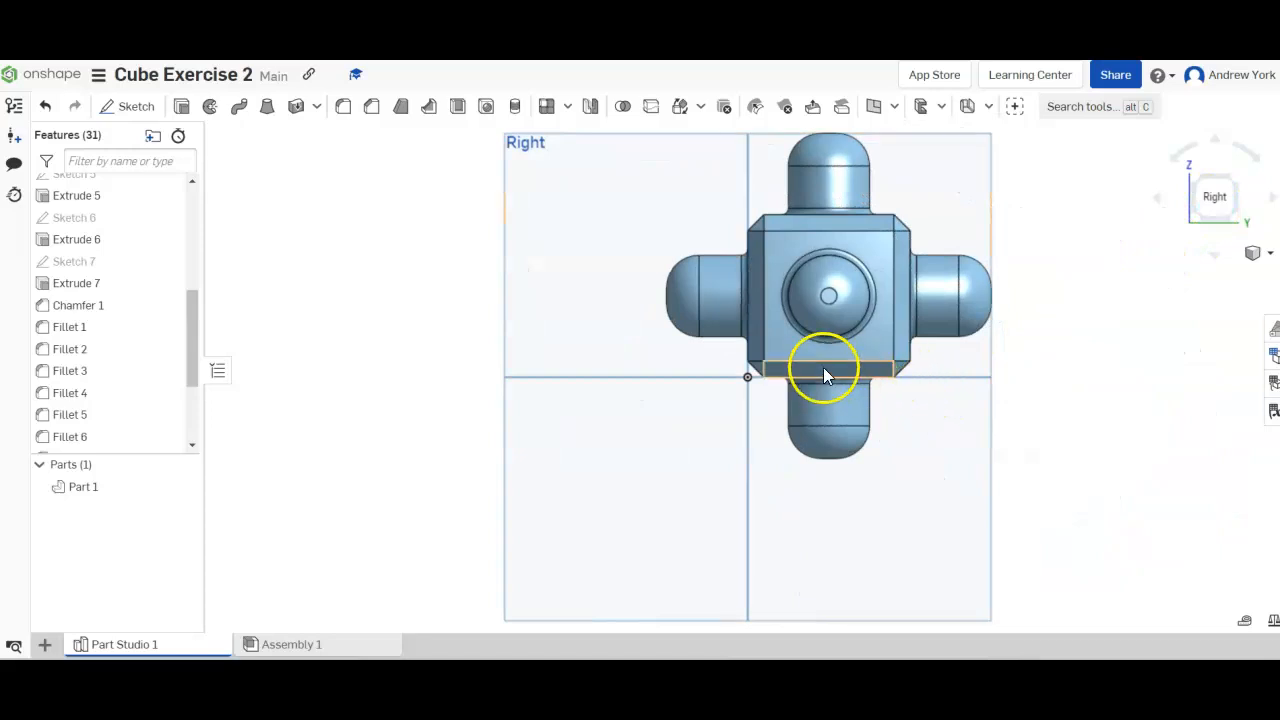
right_drag(813, 373, 847, 376)
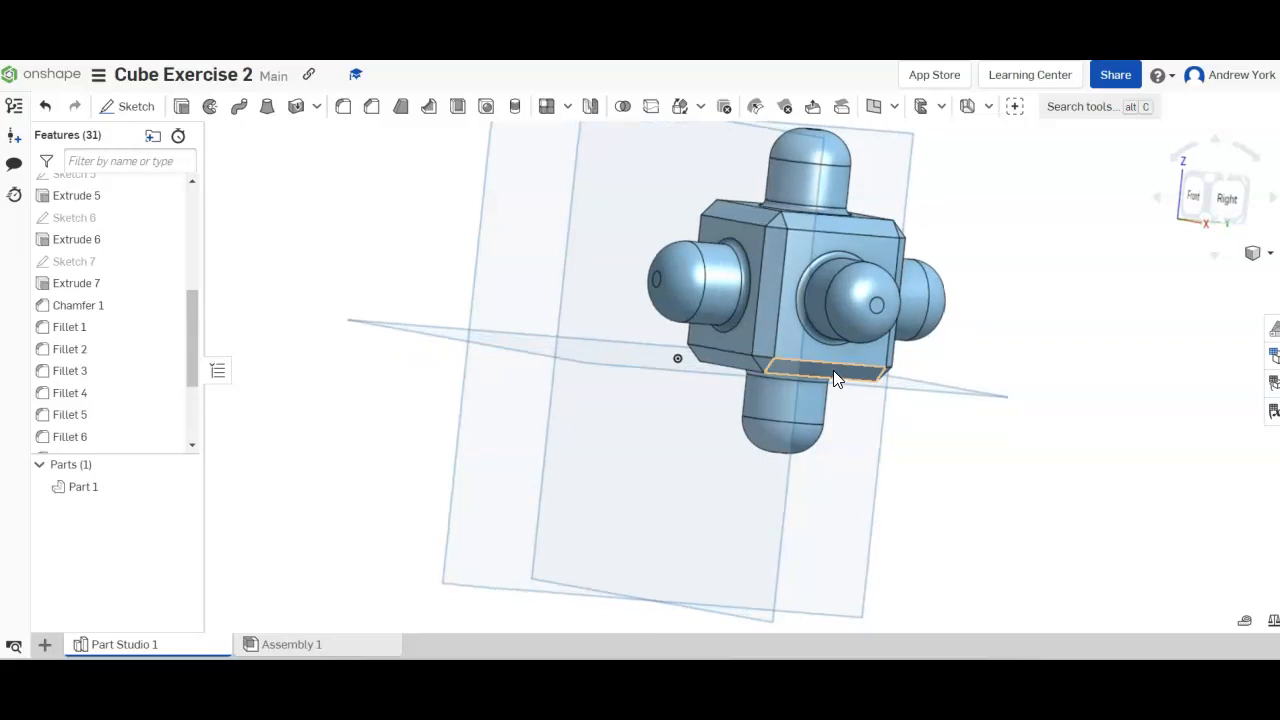
click(415, 266)
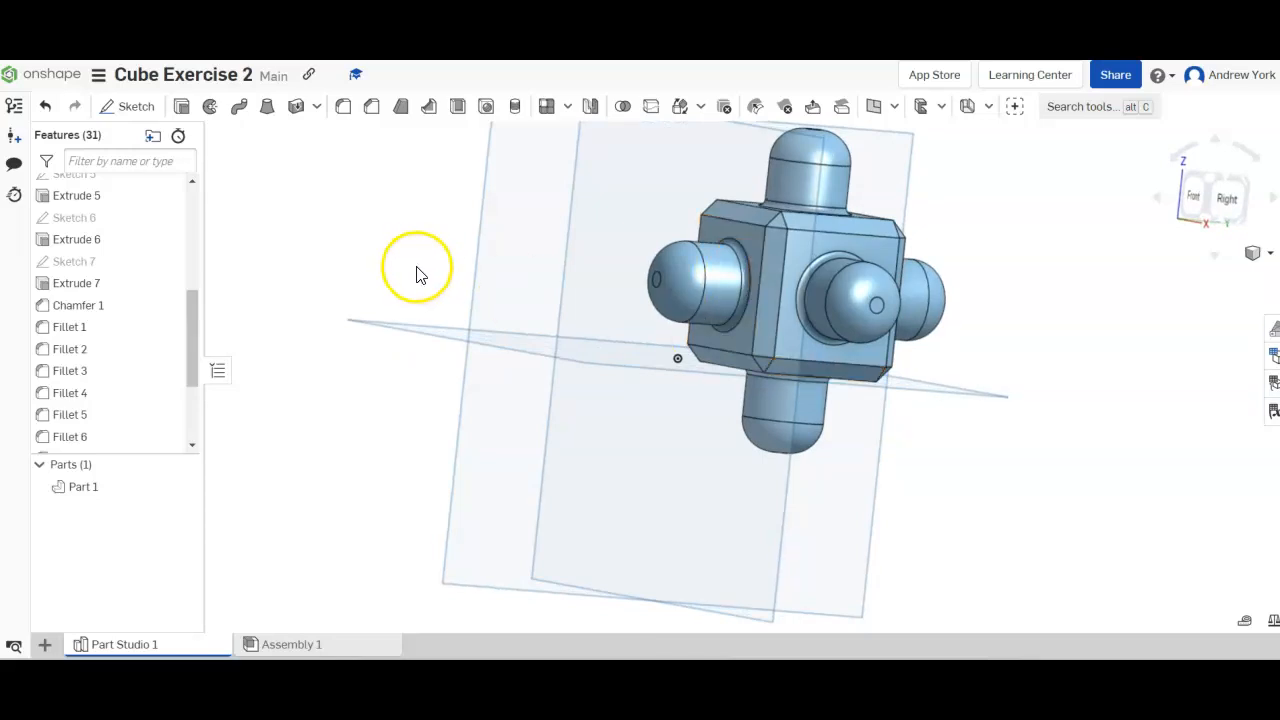